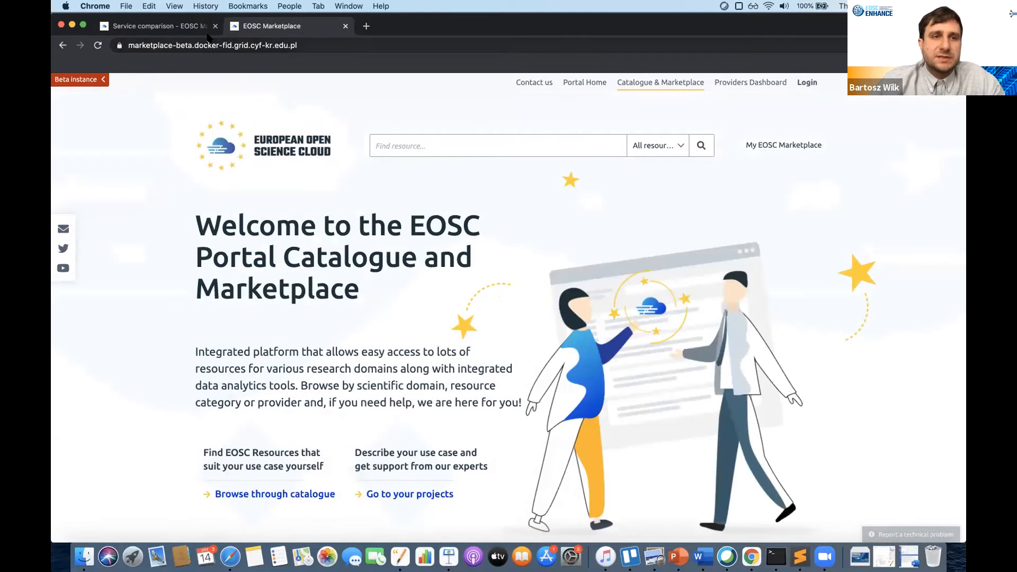
- Choose EGI Check-in single sign-on as the login method
{"action": "left_click", "coordinate": [809, 85]}
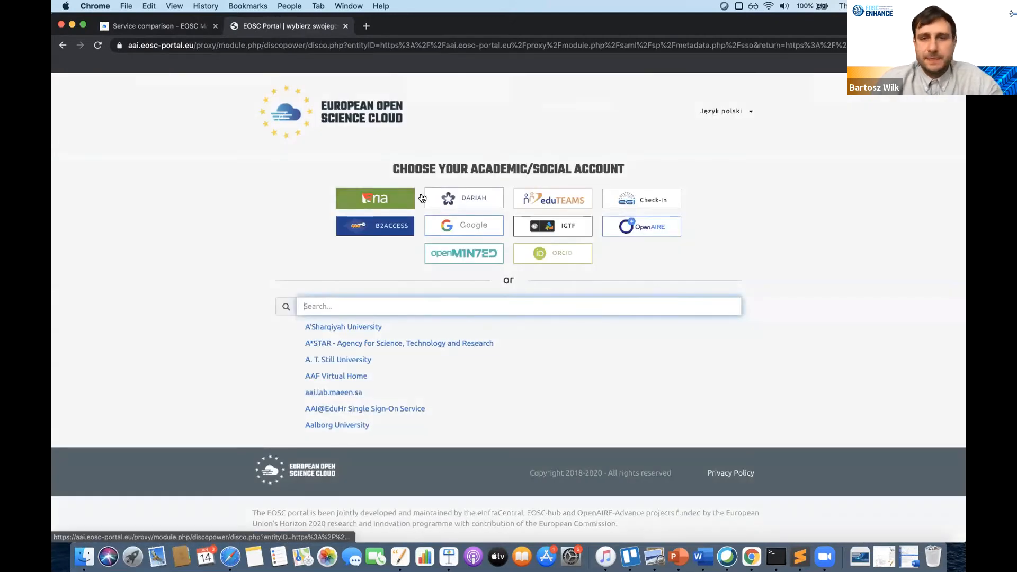
{"action": "left_click", "coordinate": [651, 202]}
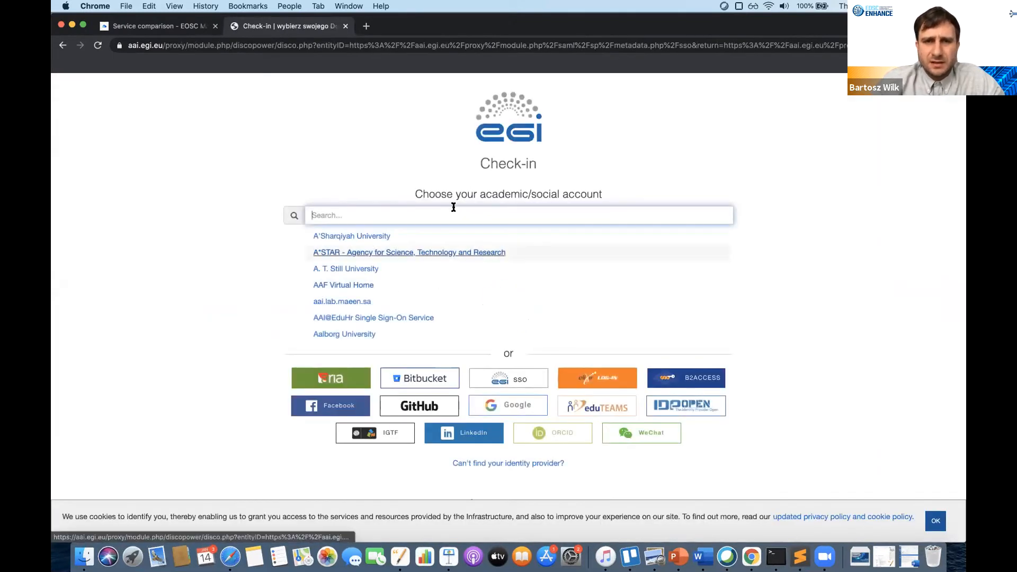
{"action": "left_click", "coordinate": [501, 386]}
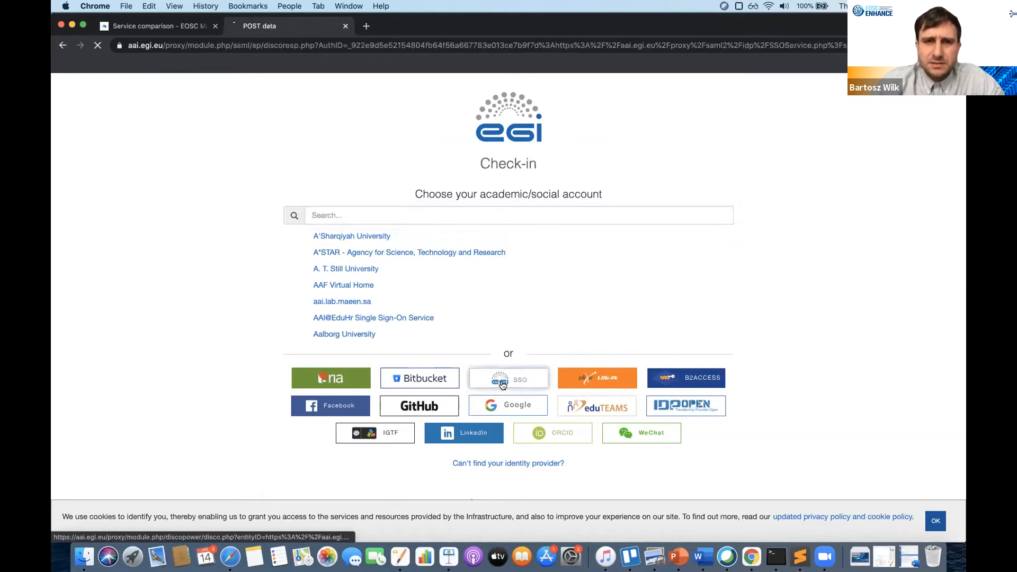
- Enter the account username and password, then accept releasing profile information to the portal
{"action": "left_click", "coordinate": [302, 223]}
{"action": "key", "text": "Tab"}
{"action": "type", "text": "*"}
{"action": "key", "text": "Return"}
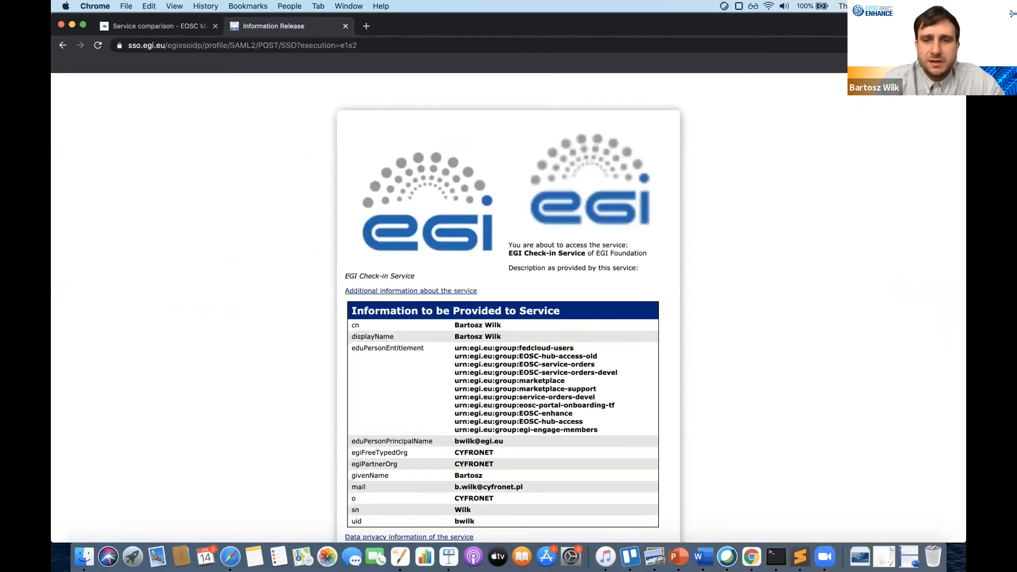
{"action": "scroll", "coordinate": [491, 472], "scroll_direction": "down", "scroll_amount": 5}
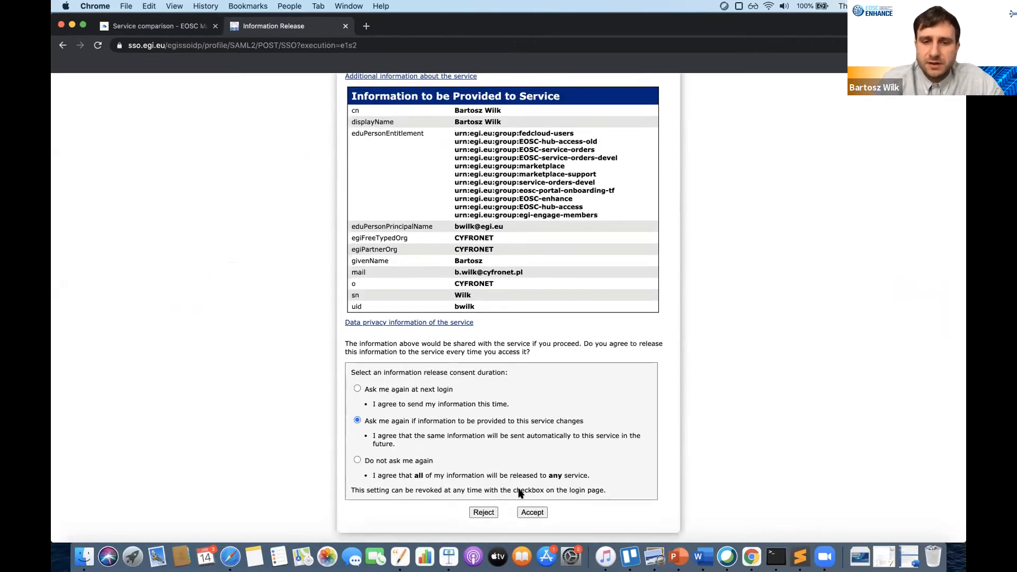
{"action": "left_click", "coordinate": [533, 512]}
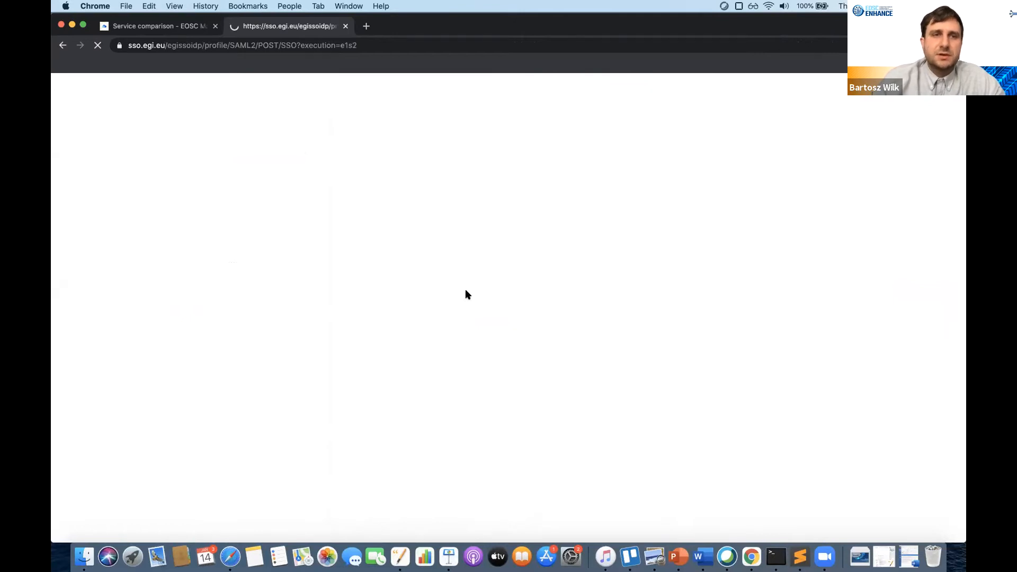
{"action": "left_click", "coordinate": [444, 462]}
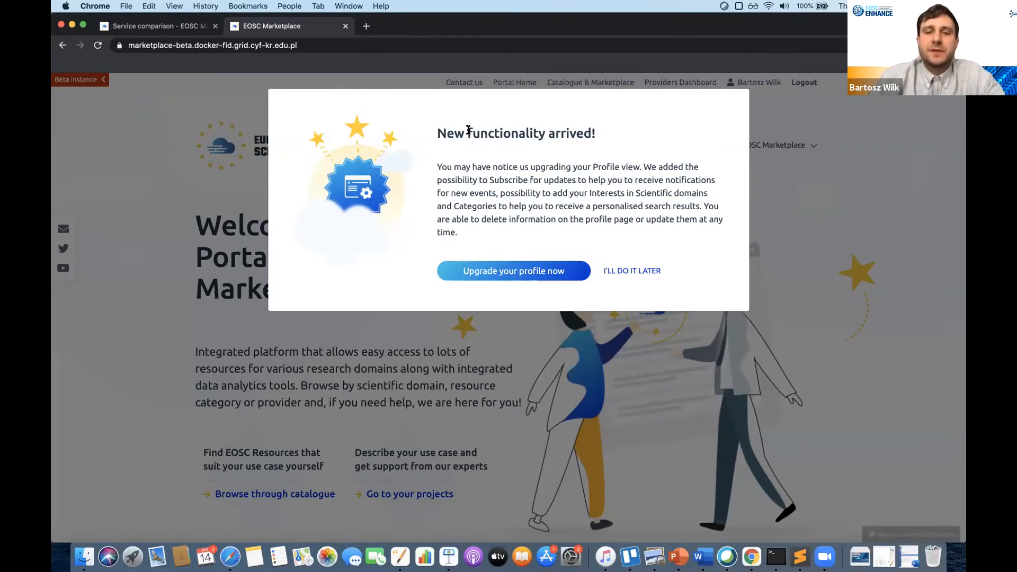
- Add Compute, Data management and Networking as interest categories in the profile tour
{"action": "left_click", "coordinate": [493, 276]}
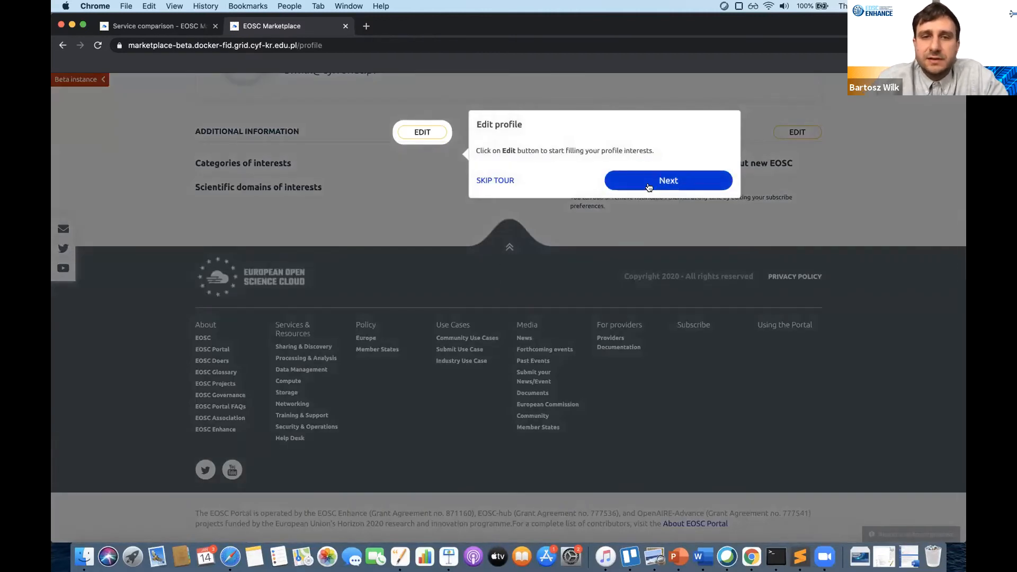
{"action": "left_click", "coordinate": [649, 186]}
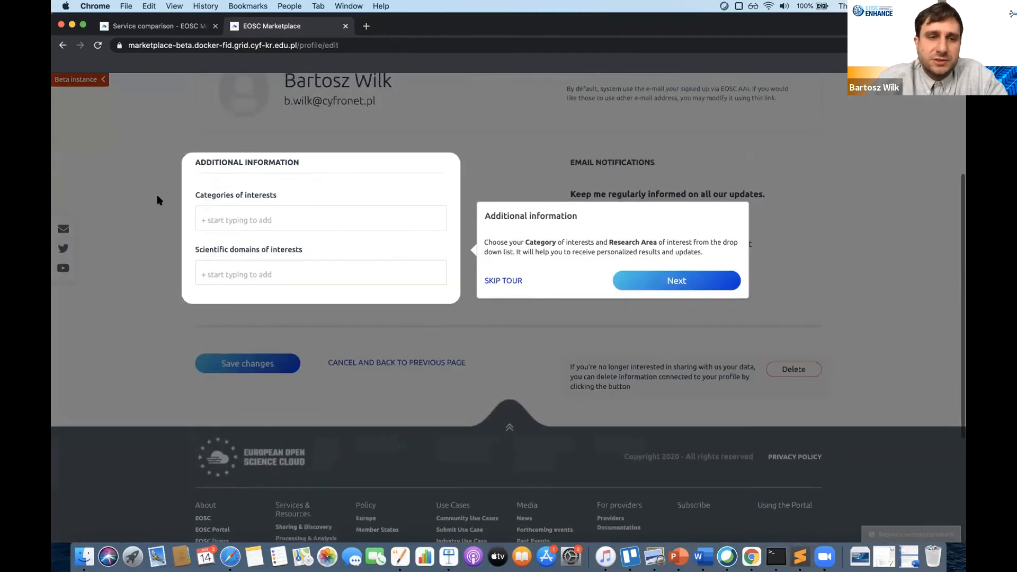
{"action": "left_click", "coordinate": [254, 218]}
{"action": "left_click", "coordinate": [241, 244]}
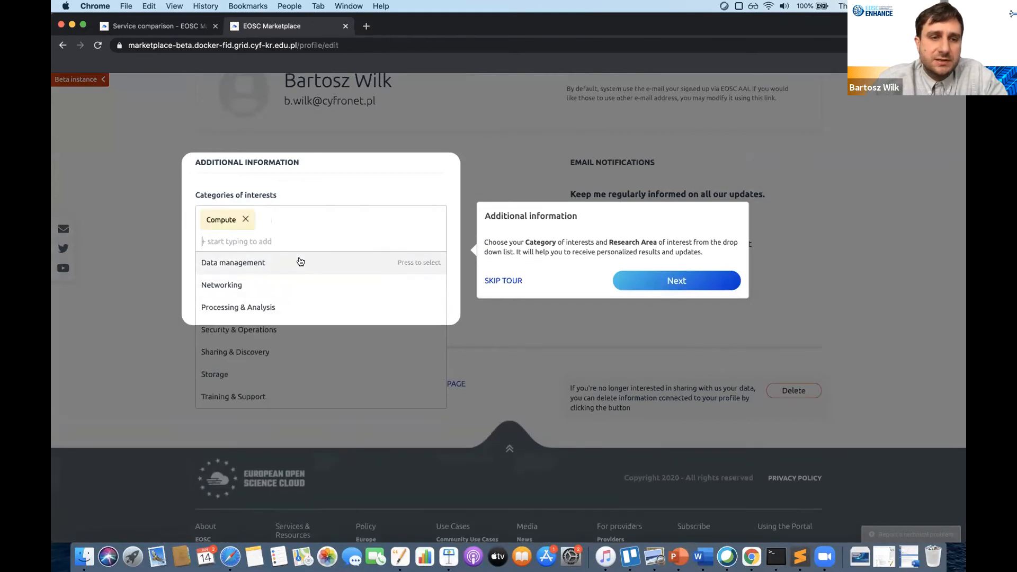
{"action": "left_click", "coordinate": [301, 262]}
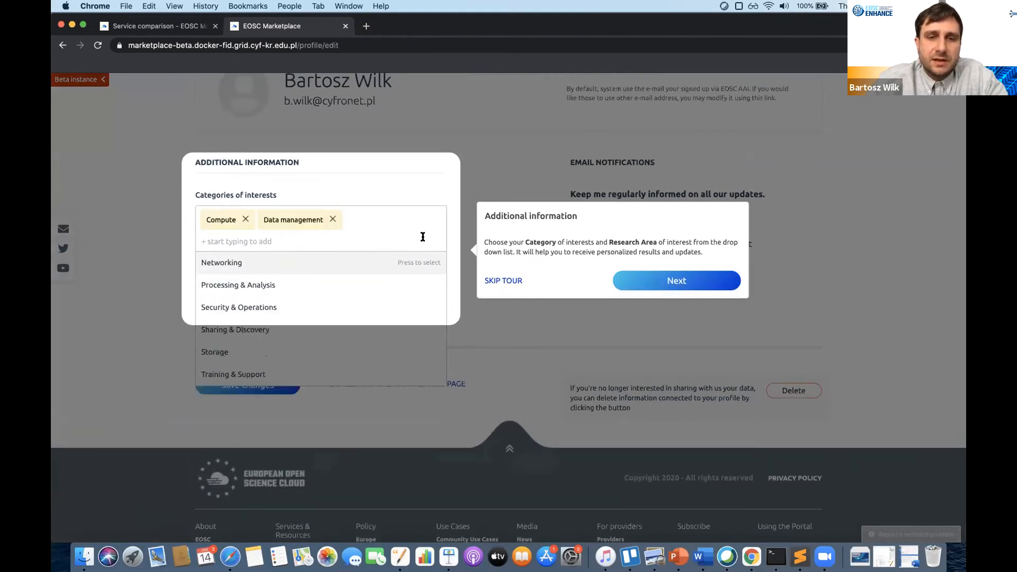
{"action": "left_click", "coordinate": [422, 261]}
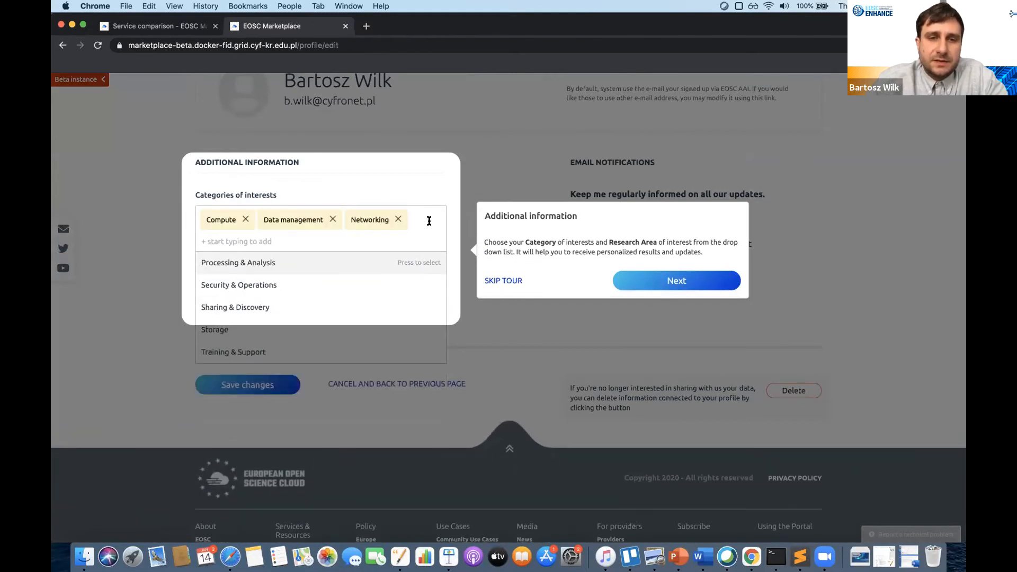
{"action": "left_click", "coordinate": [406, 190]}
- Add Aerospace Engineering as the scientific domain and end the profile tour
{"action": "left_click", "coordinate": [298, 291]}
{"action": "left_click", "coordinate": [282, 318]}
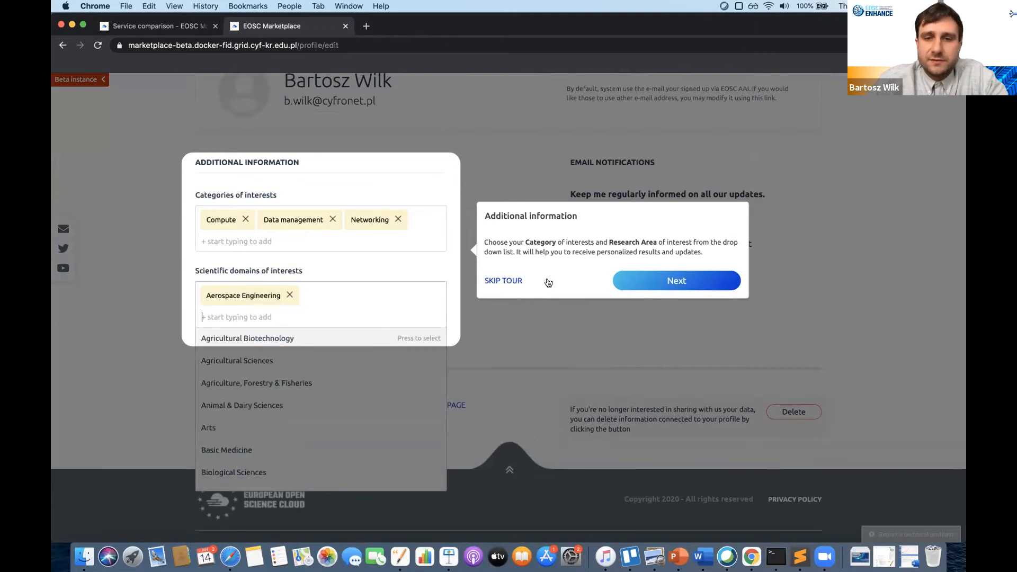
{"action": "left_click", "coordinate": [648, 285]}
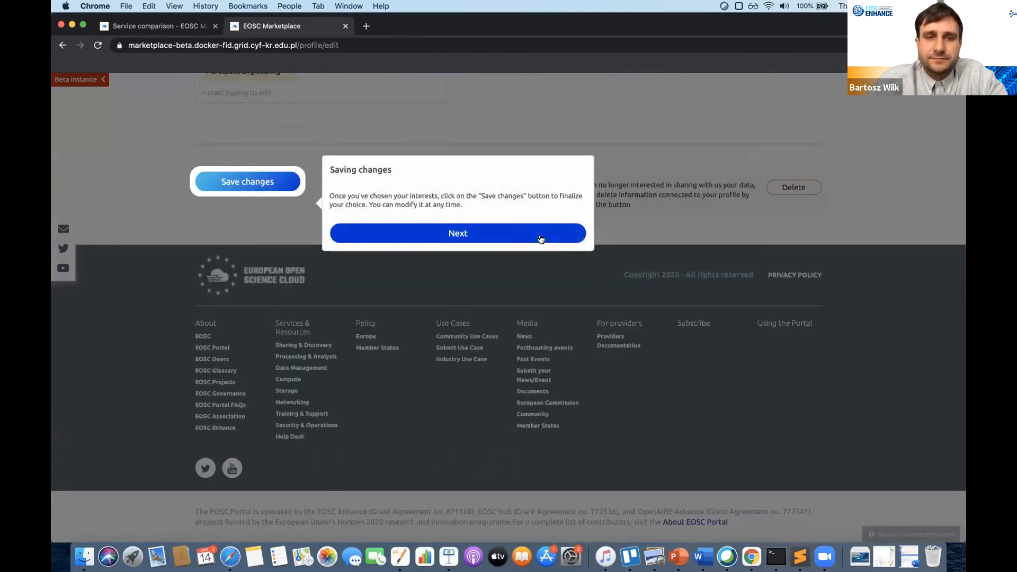
{"action": "left_click", "coordinate": [541, 239]}
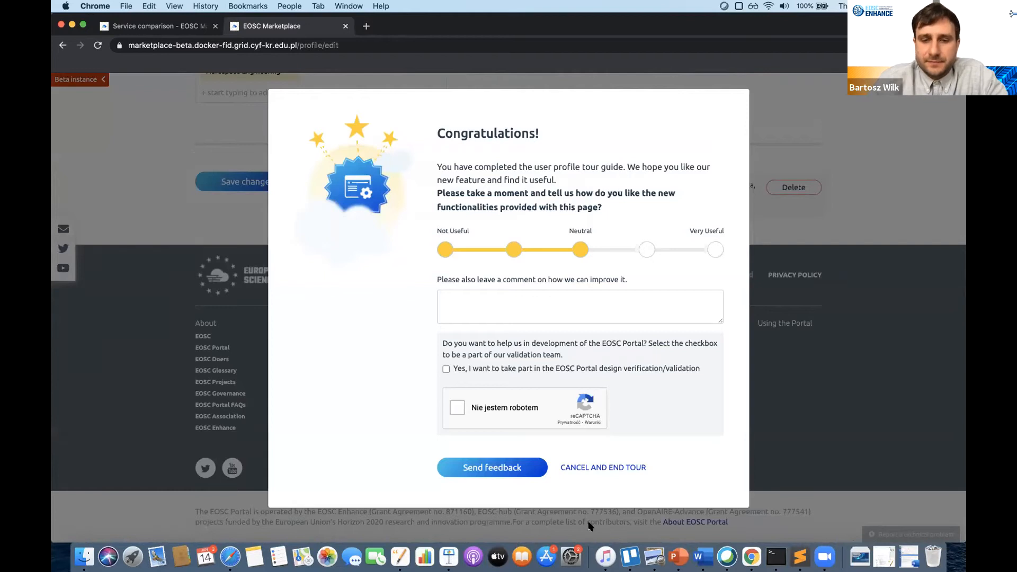
{"action": "left_click", "coordinate": [609, 468]}
{"action": "scroll", "coordinate": [609, 387], "scroll_direction": "up", "scroll_amount": 10}
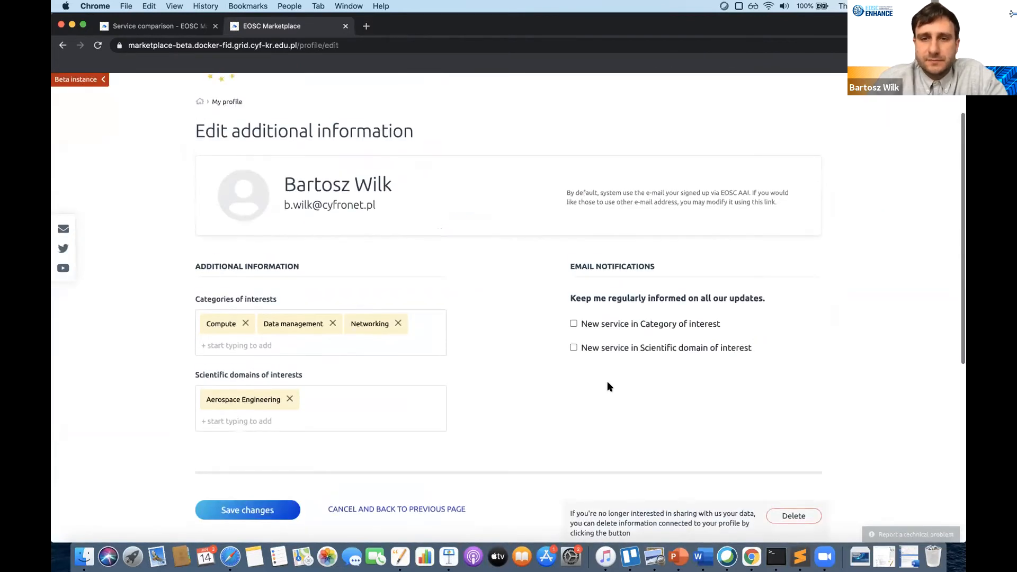
- Enable 'New service in Category of interest' email notifications and save the profile changes
{"action": "left_click", "coordinate": [574, 324]}
{"action": "scroll", "coordinate": [574, 351], "scroll_direction": "up", "scroll_amount": 3}
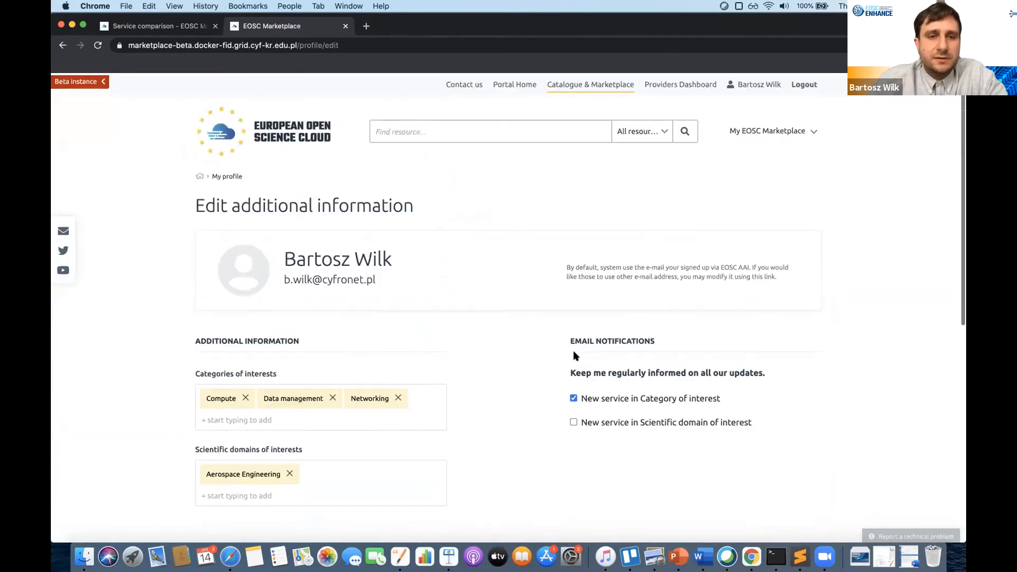
{"action": "scroll", "coordinate": [573, 352], "scroll_direction": "down", "scroll_amount": 3}
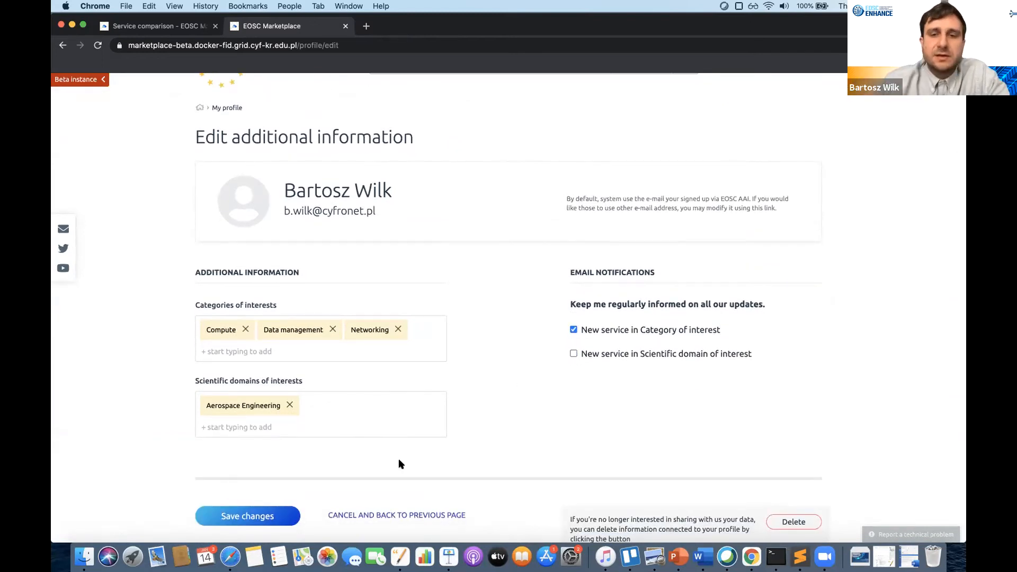
{"action": "left_click", "coordinate": [264, 518]}
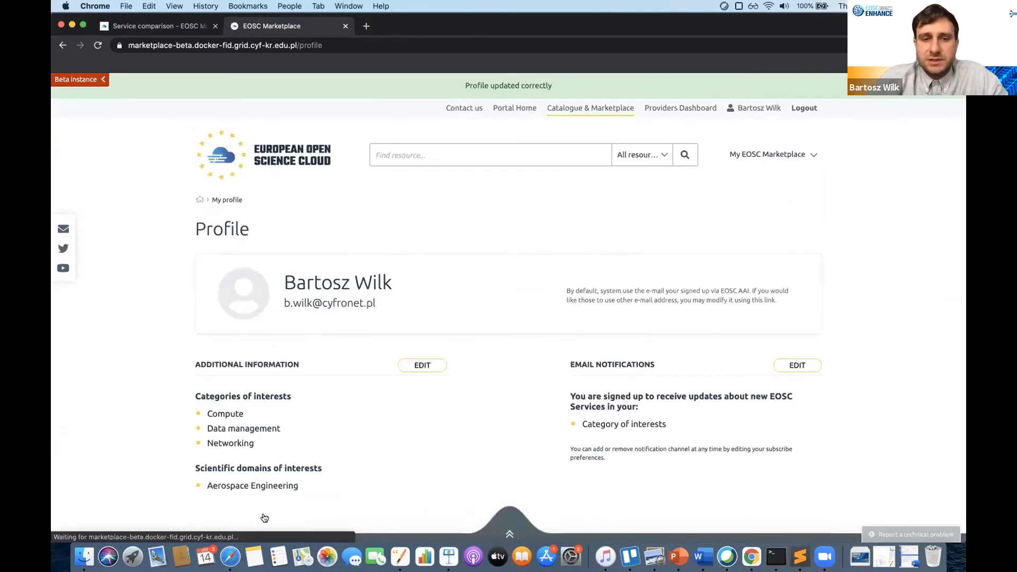
{"action": "scroll", "coordinate": [359, 430], "scroll_direction": "down", "scroll_amount": 2}
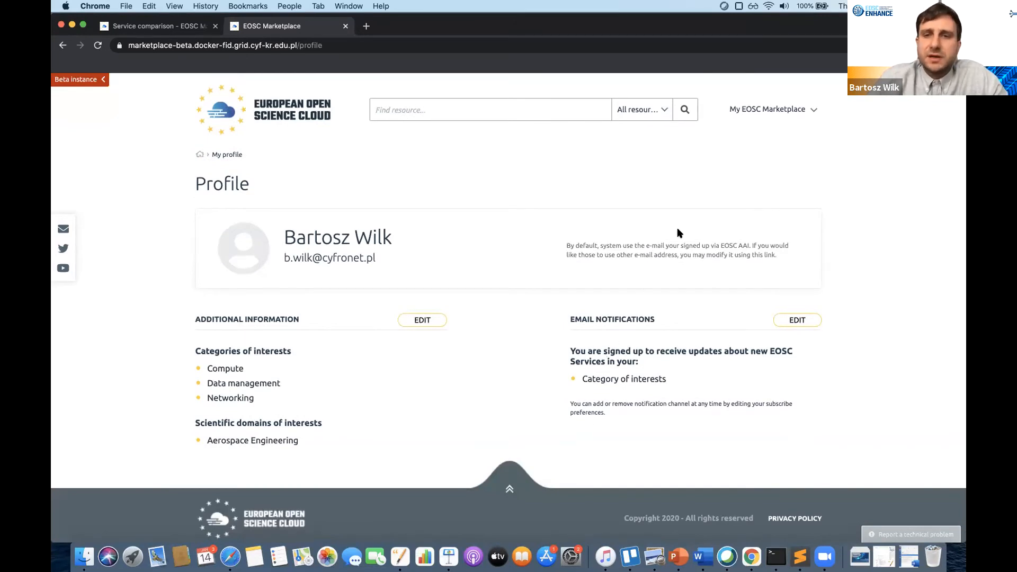
- Go to My projects from the My EOSC Marketplace menu and choose Create your first project
{"action": "left_click", "coordinate": [814, 112]}
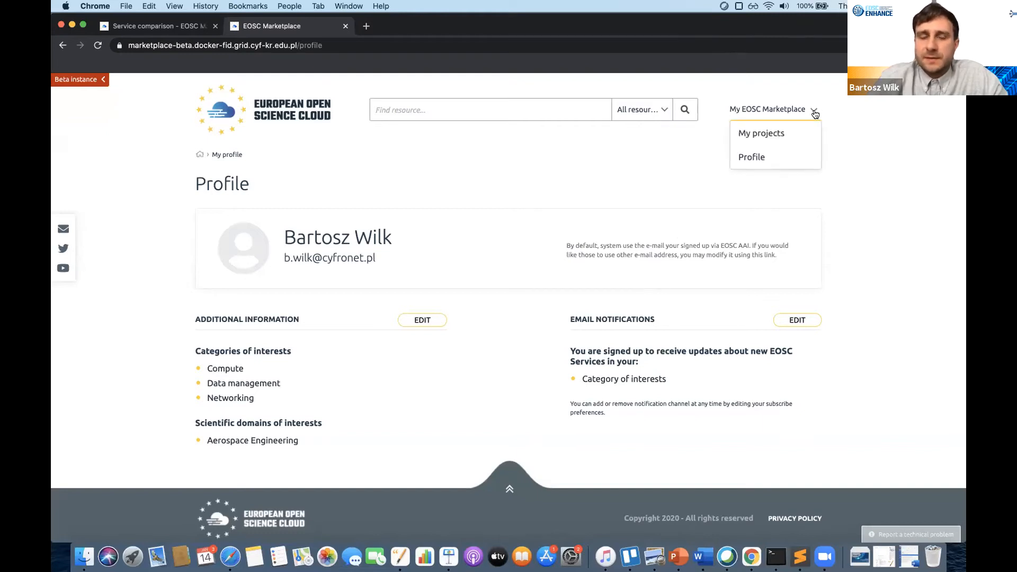
{"action": "left_click", "coordinate": [765, 125]}
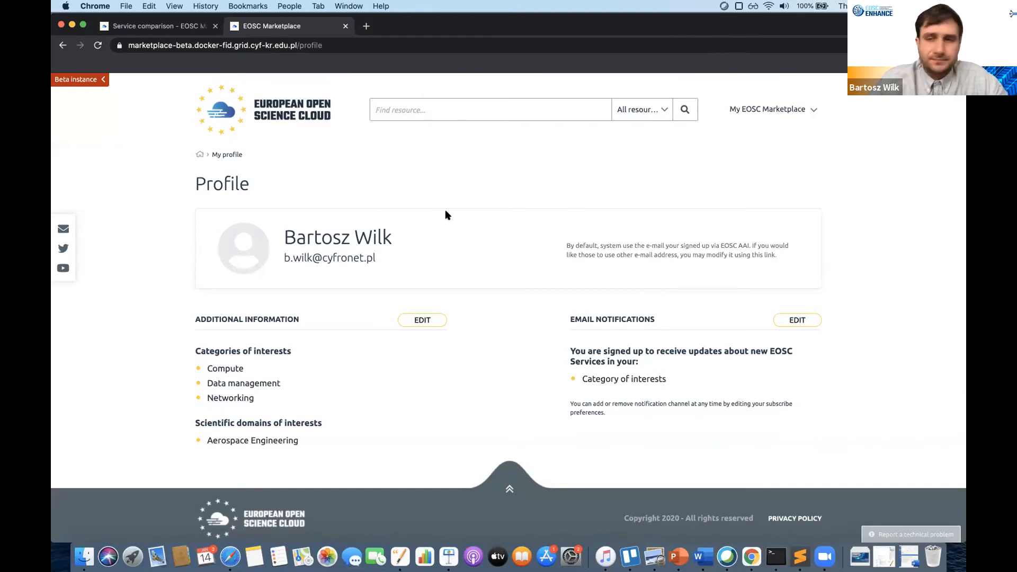
{"action": "left_click", "coordinate": [809, 110]}
{"action": "scroll", "coordinate": [763, 135], "scroll_direction": "up", "scroll_amount": 1}
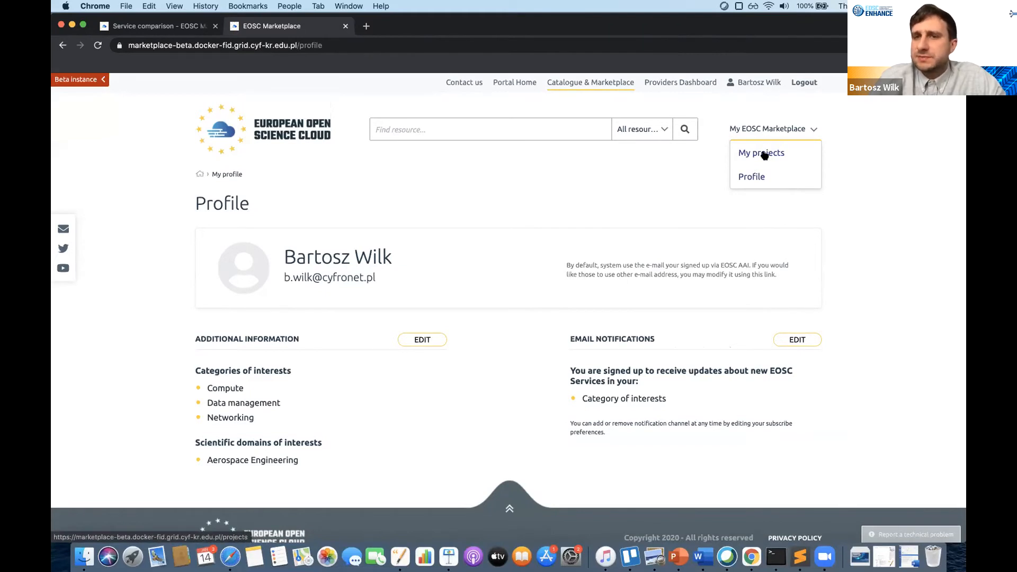
{"action": "left_click", "coordinate": [763, 154]}
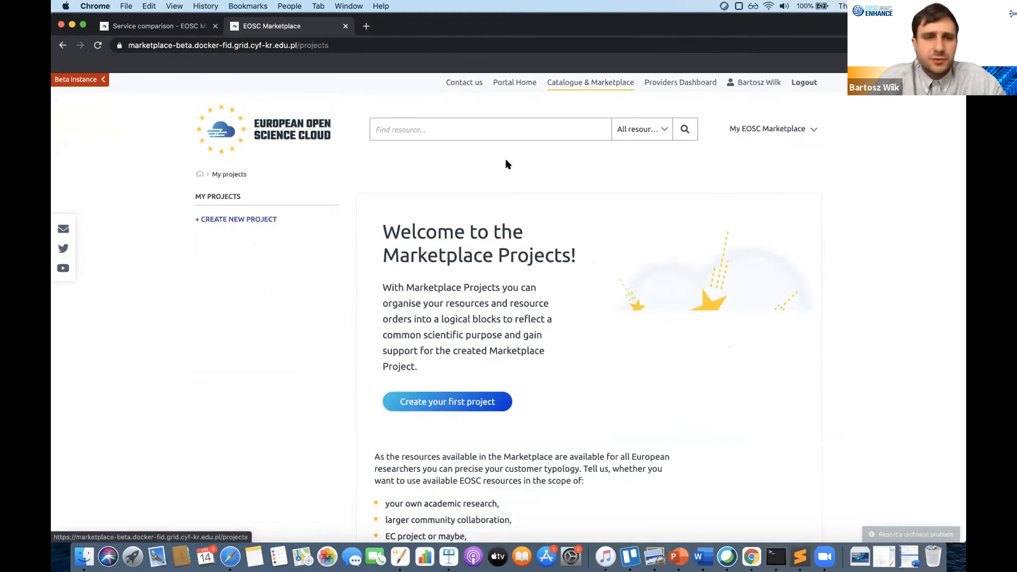
{"action": "scroll", "coordinate": [506, 160], "scroll_direction": "down", "scroll_amount": 2}
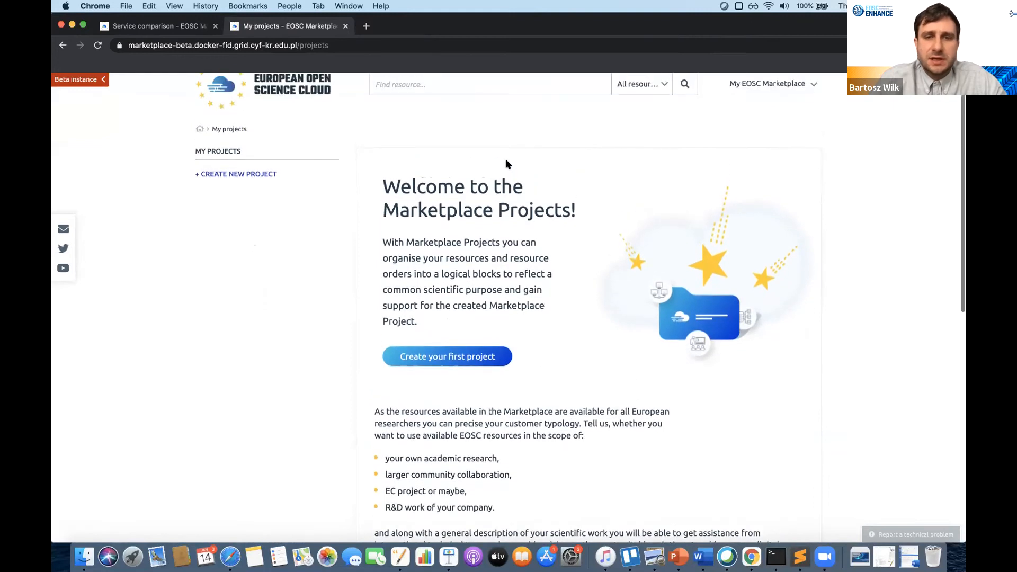
{"action": "scroll", "coordinate": [441, 180], "scroll_direction": "up", "scroll_amount": 1}
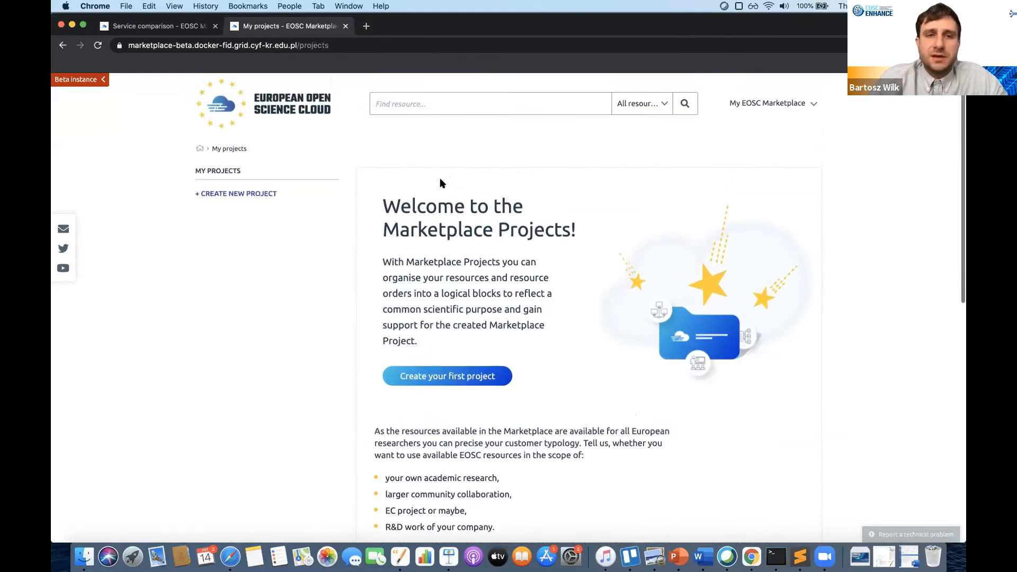
{"action": "scroll", "coordinate": [441, 212], "scroll_direction": "up", "scroll_amount": 1}
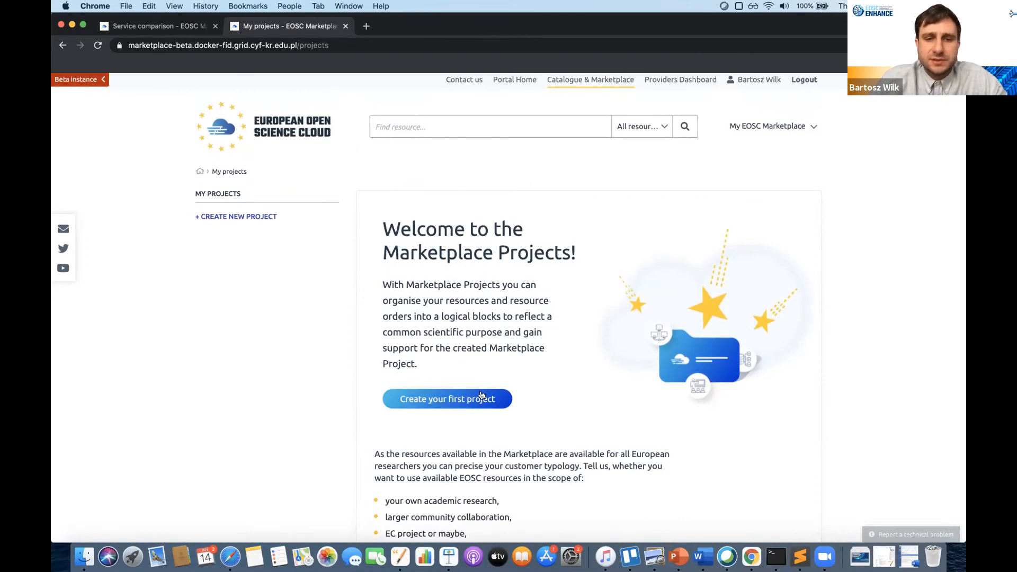
{"action": "left_click", "coordinate": [470, 411]}
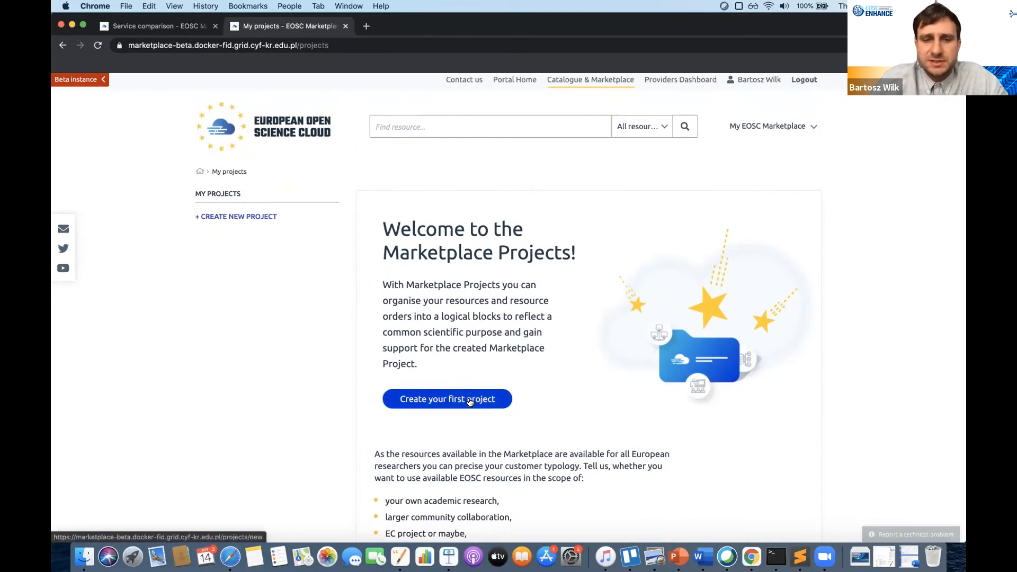
- Enter 'Organization of my aerospace research' as the new project's name
{"action": "left_click", "coordinate": [250, 281]}
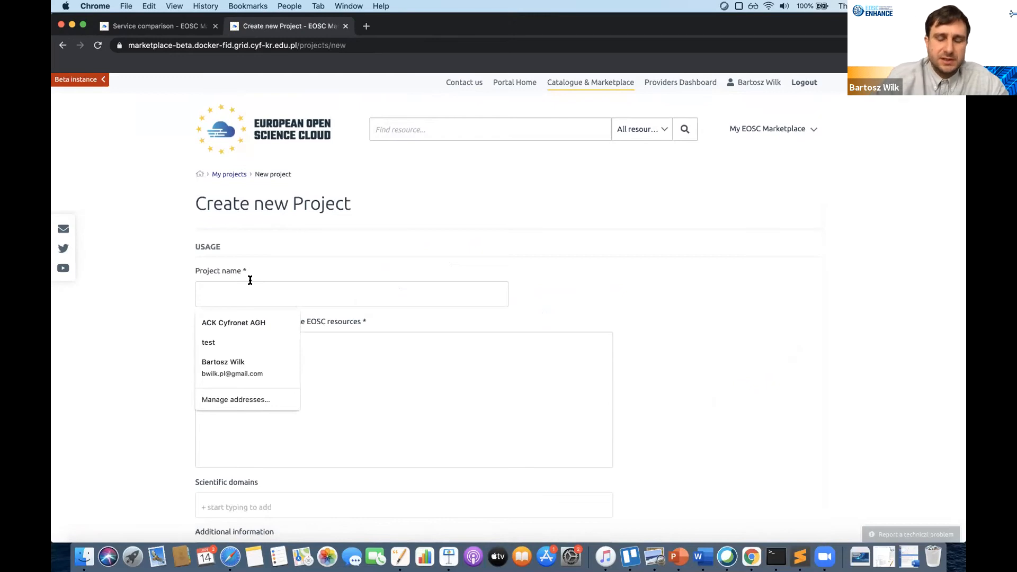
{"action": "type", "text": "T"}
{"action": "key", "text": "BackSpace"}
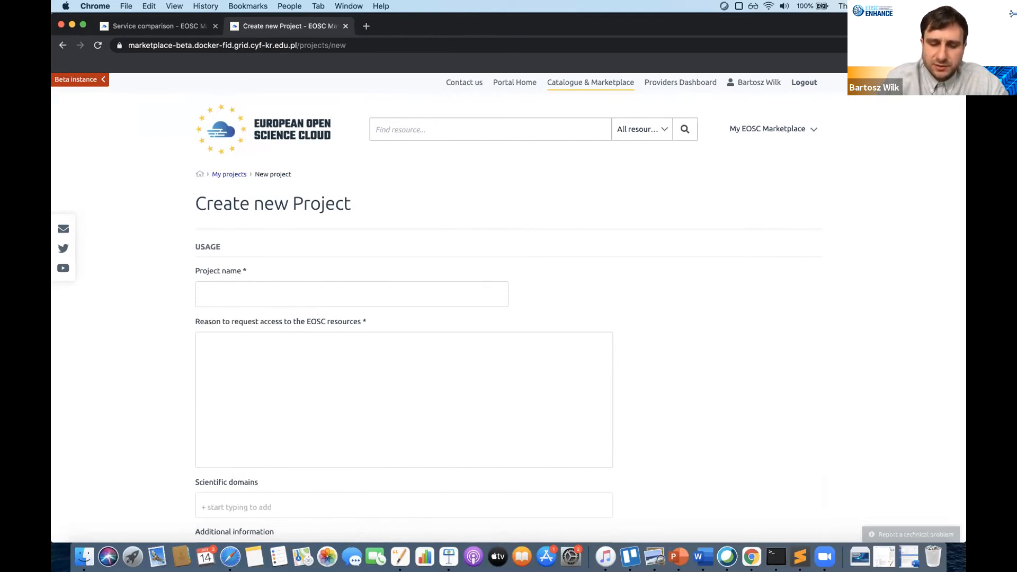
{"action": "type", "text": "O"}
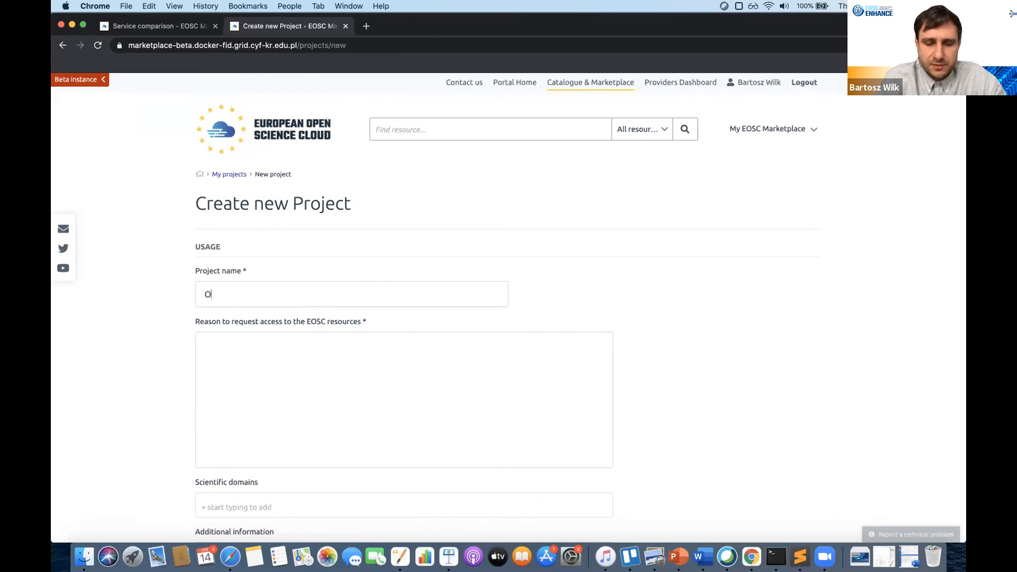
{"action": "type", "text": "rganization of my "}
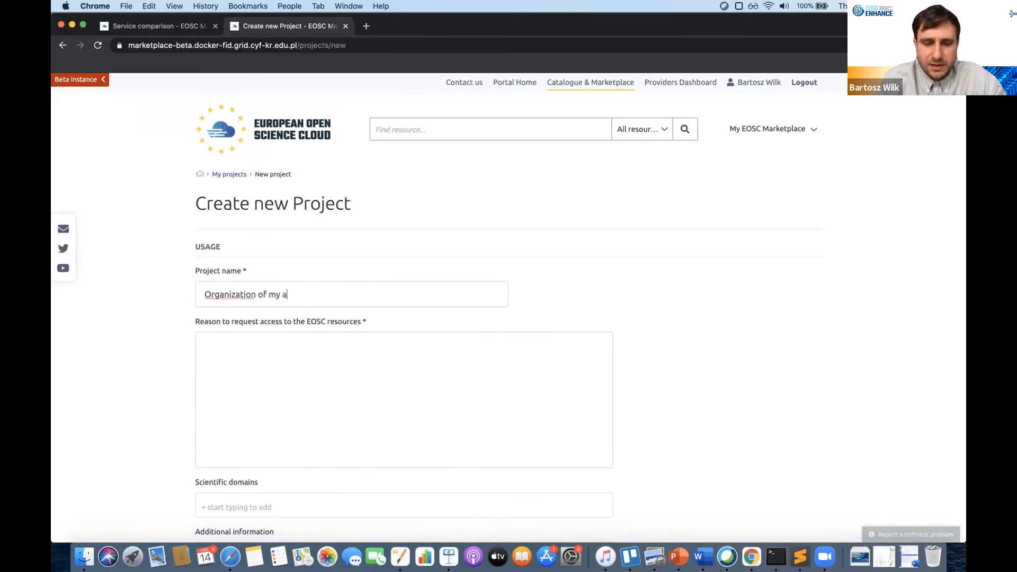
{"action": "type", "text": "aerop"}
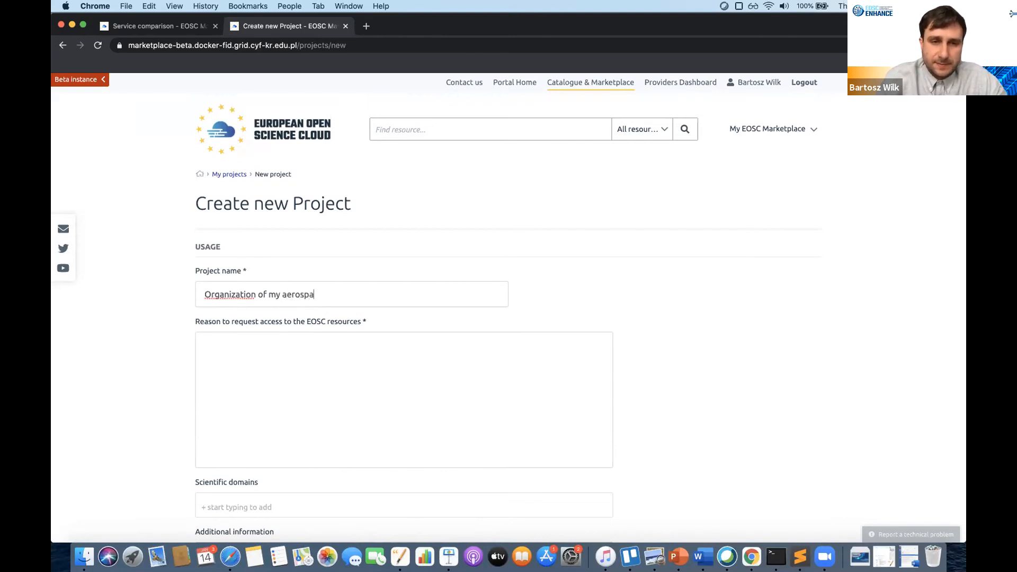
{"action": "type", "text": "pace resead"}
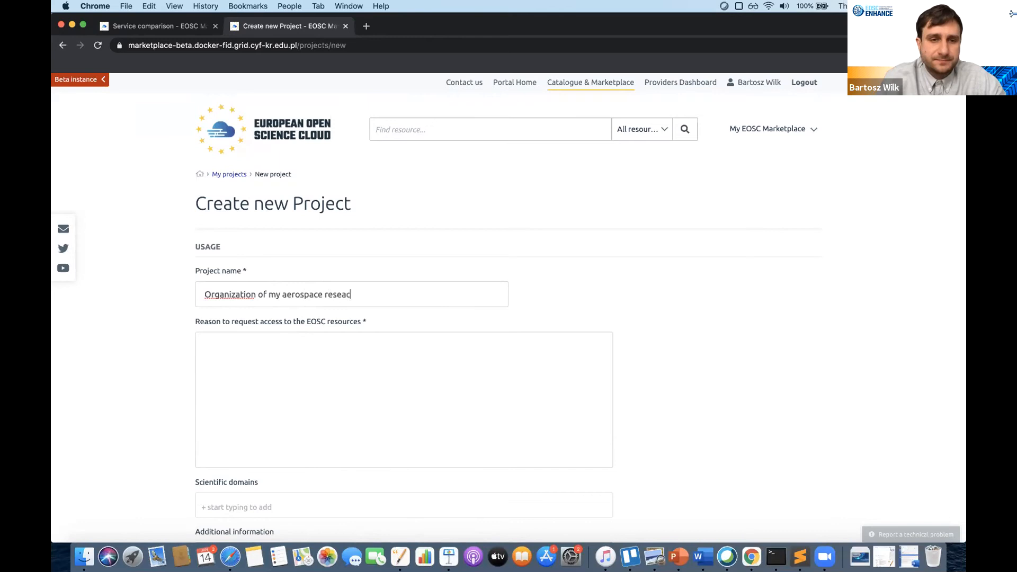
{"action": "type", "text": "ch"}
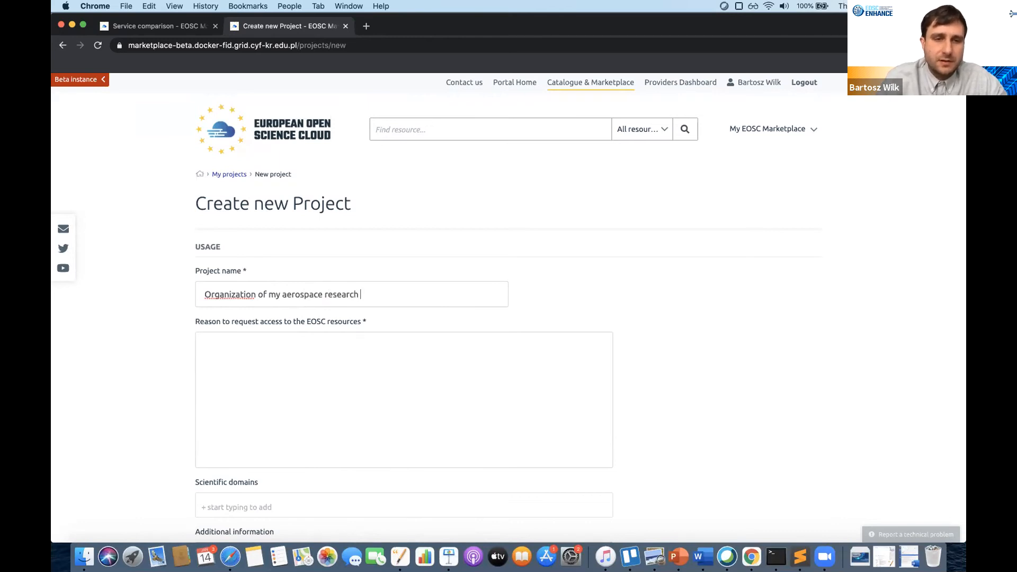
{"action": "key", "text": "Tab"}
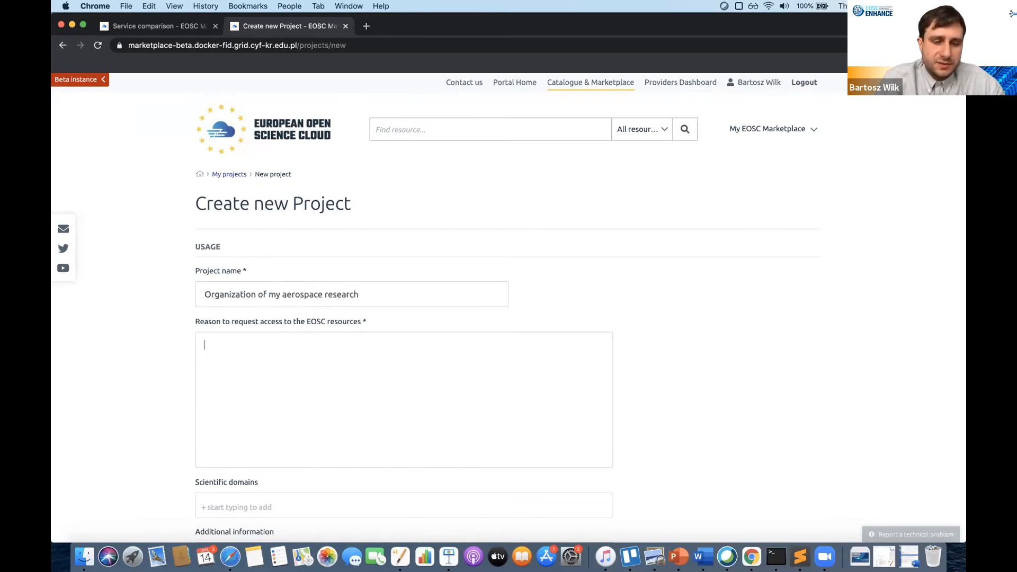
- Enter 'Use resource for Copernicus program project' as the reason to request access
{"action": "scroll", "coordinate": [318, 318], "scroll_direction": "down", "scroll_amount": 2}
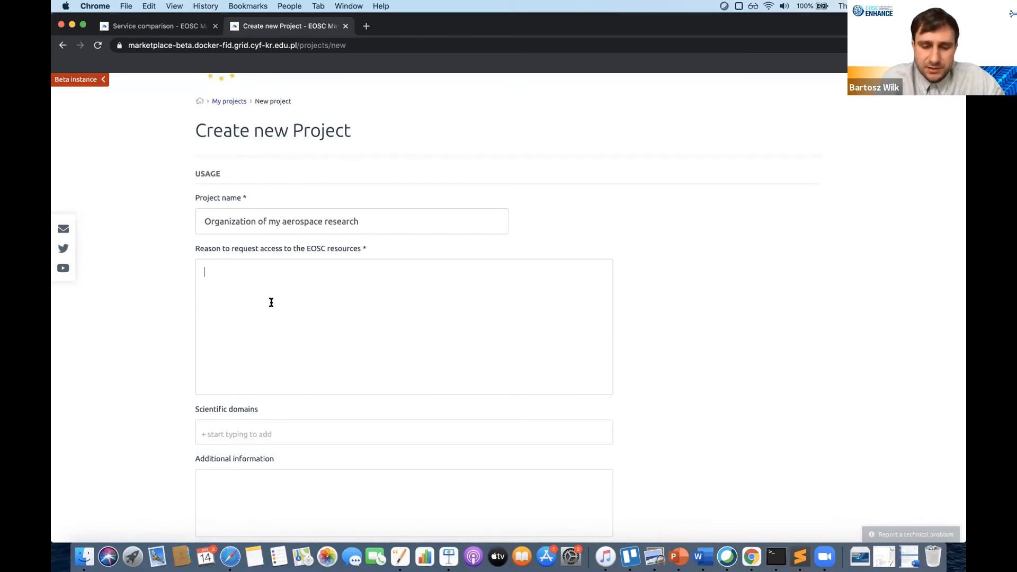
{"action": "type", "text": "Use for"}
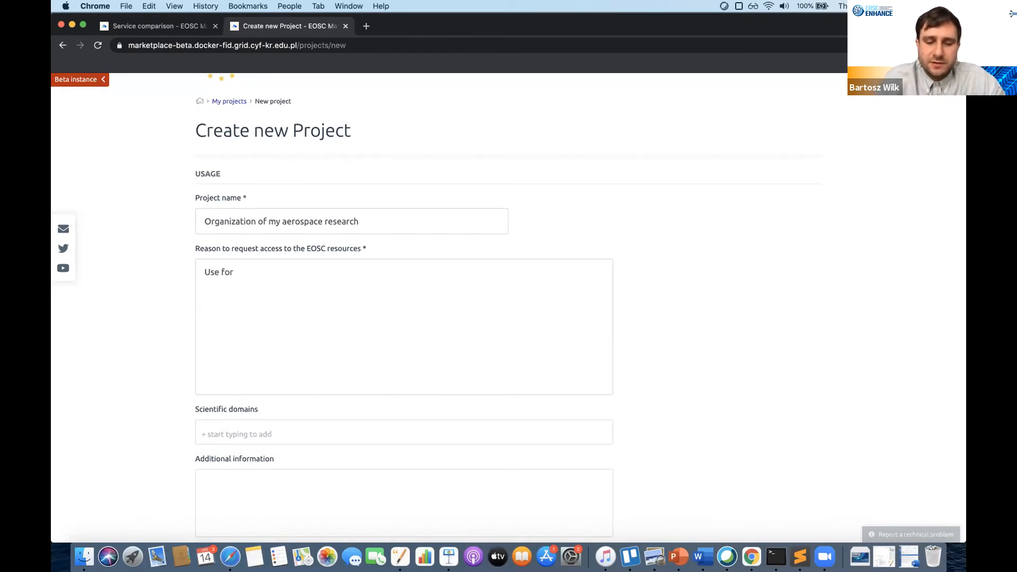
{"action": "key", "text": "alt+Left"}
{"action": "type", "text": "resource"}
{"action": "key", "text": "alt+Right"}
{"action": "type", "text": "Copernicus program projec"}
{"action": "scroll", "coordinate": [271, 466], "scroll_direction": "down", "scroll_amount": 5}
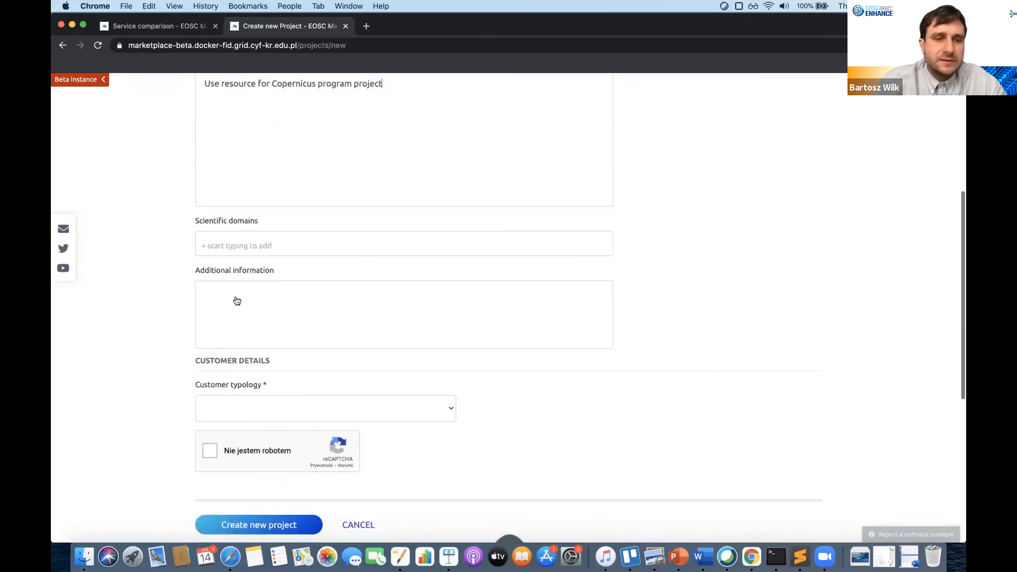
- Select Aerospace Engineering as the project's scientific domain
{"action": "left_click", "coordinate": [243, 247]}
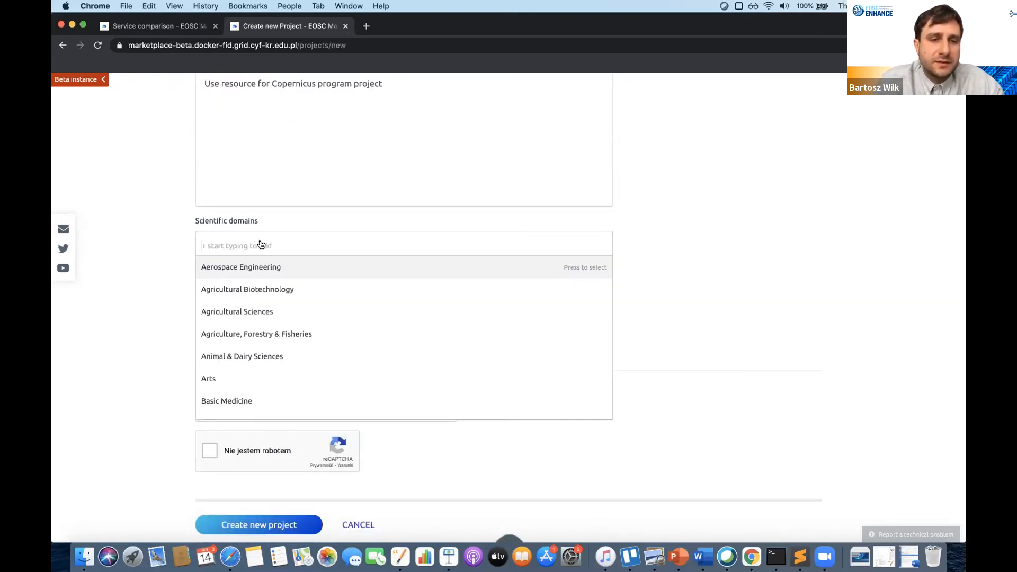
{"action": "left_click", "coordinate": [254, 267]}
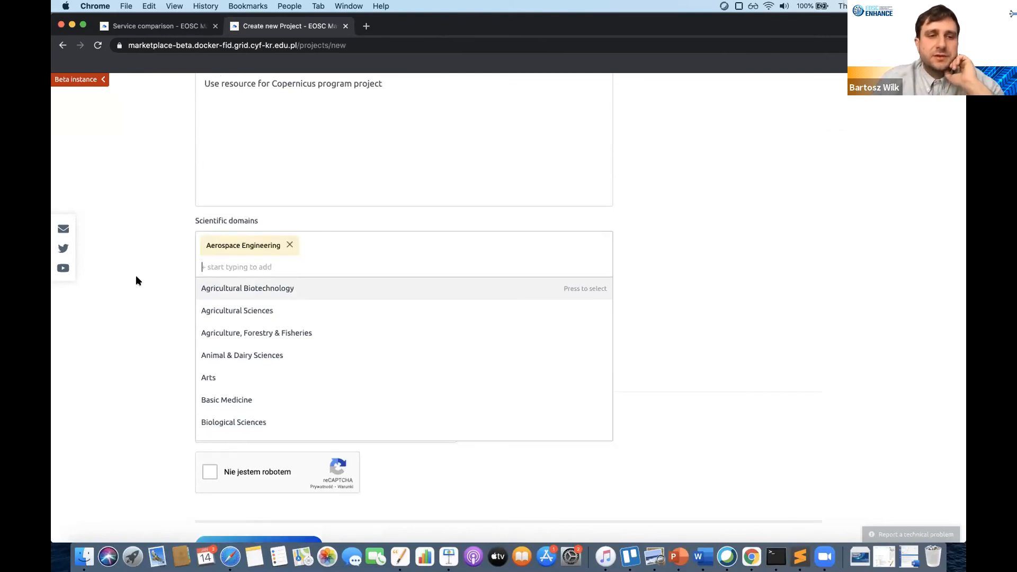
{"action": "left_click", "coordinate": [136, 275]}
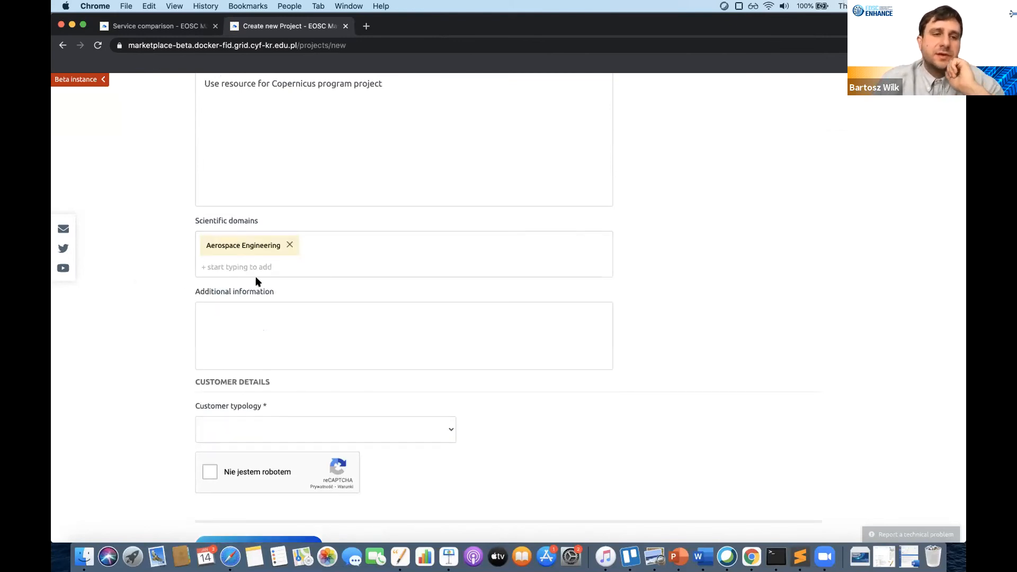
- Bring up the Customer typology options further down the form
{"action": "scroll", "coordinate": [297, 307], "scroll_direction": "up", "scroll_amount": 3}
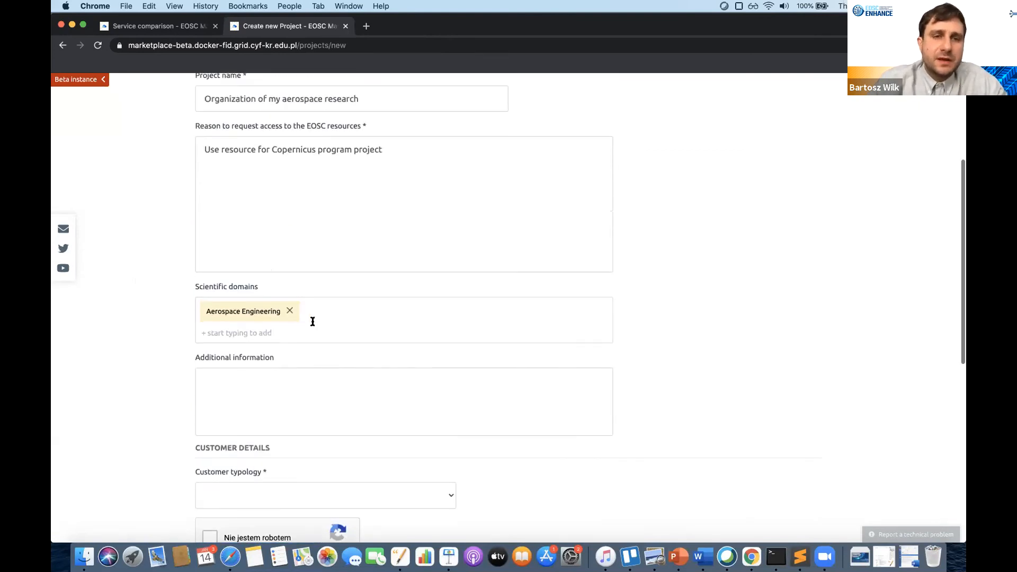
{"action": "scroll", "coordinate": [663, 331], "scroll_direction": "down", "scroll_amount": 1}
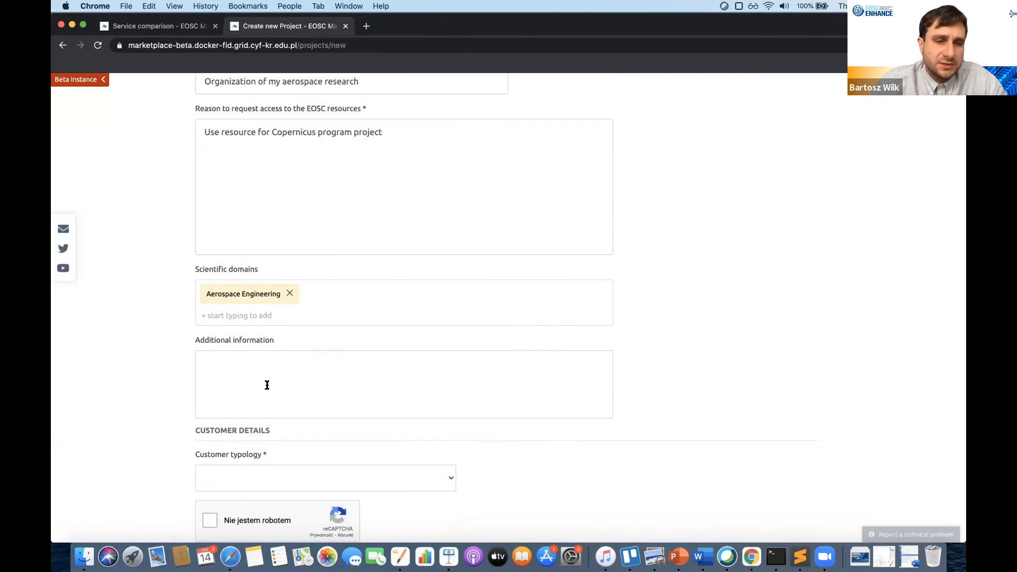
{"action": "scroll", "coordinate": [268, 380], "scroll_direction": "down", "scroll_amount": 5}
{"action": "left_click", "coordinate": [265, 325]}
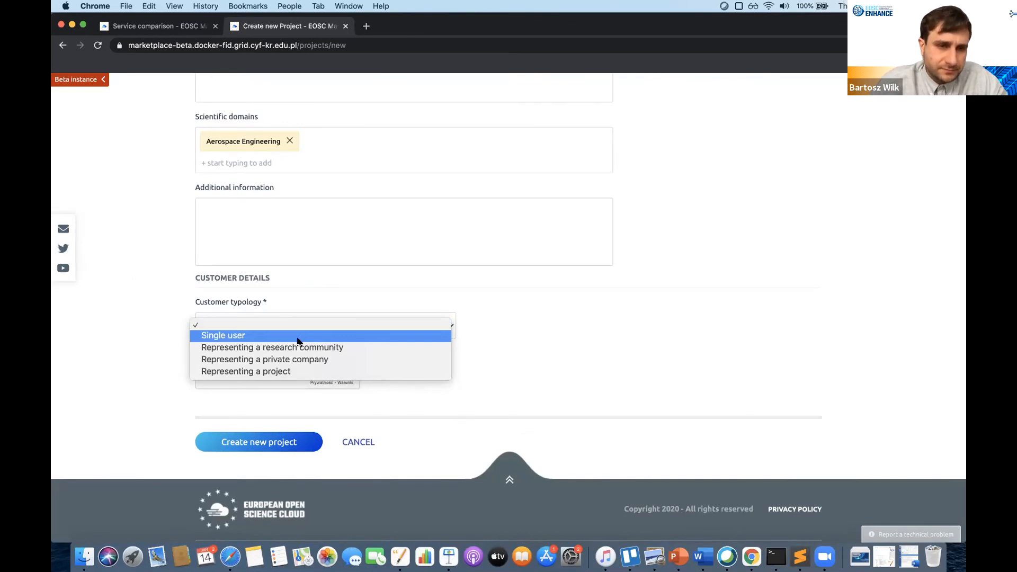
- Autofill the contact e-mail, organization ACK Cyfronet AGH and origin country Poland
{"action": "scroll", "coordinate": [334, 351], "scroll_direction": "down", "scroll_amount": 5}
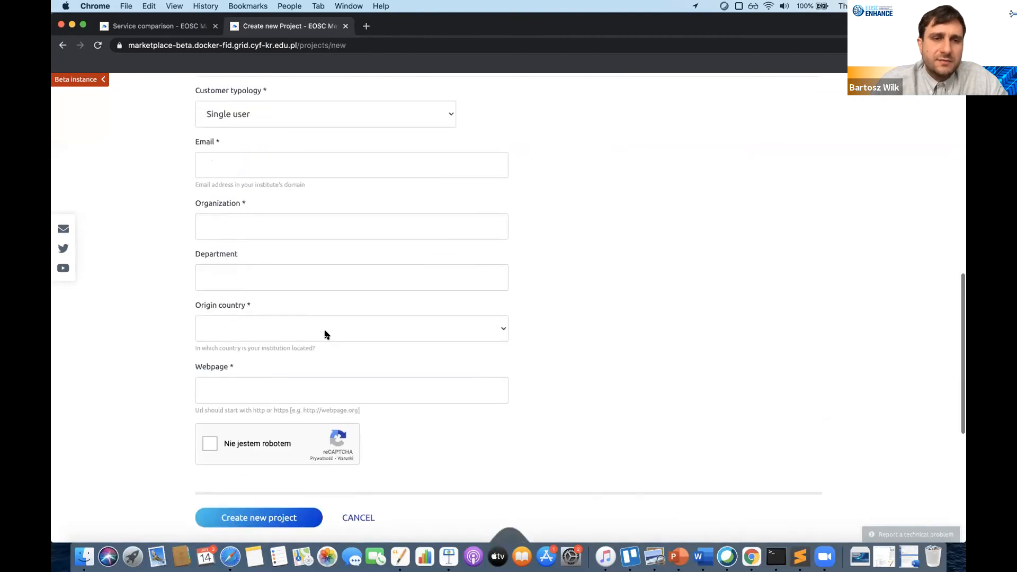
{"action": "left_click", "coordinate": [249, 157]}
{"action": "left_click", "coordinate": [236, 193]}
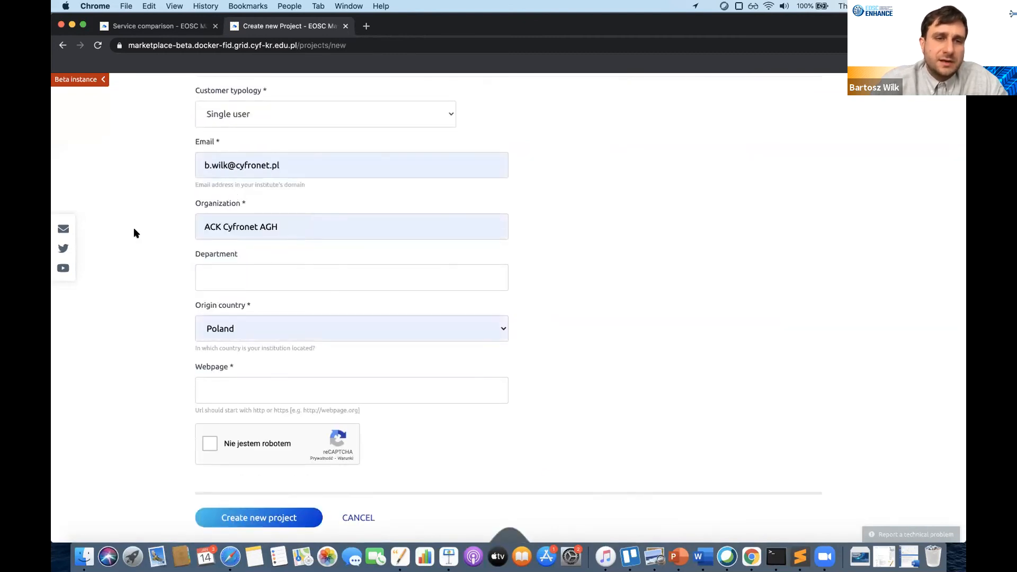
{"action": "scroll", "coordinate": [137, 247], "scroll_direction": "up", "scroll_amount": 2}
{"action": "scroll", "coordinate": [156, 283], "scroll_direction": "down", "scroll_amount": 1}
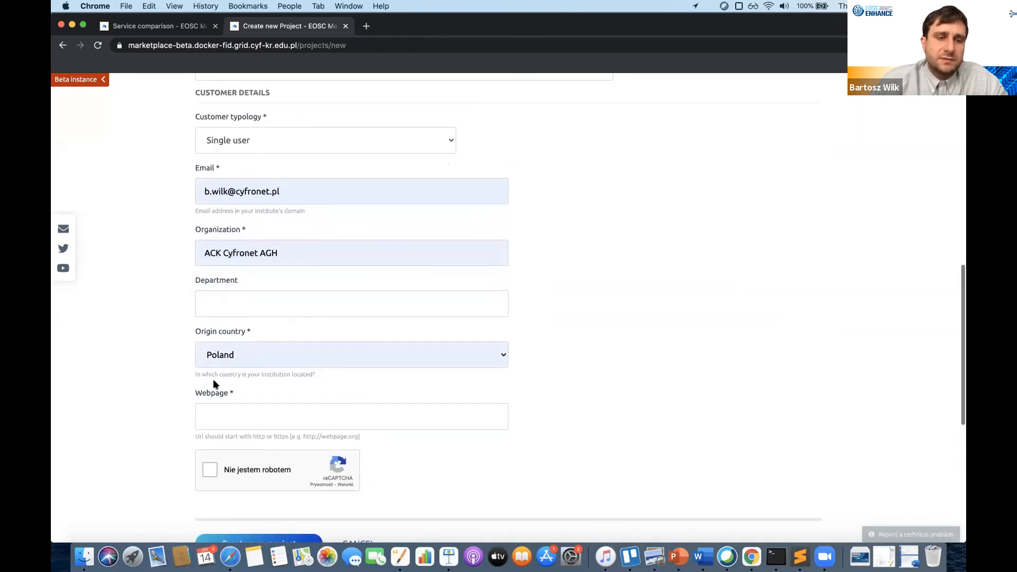
{"action": "left_click", "coordinate": [255, 422]}
{"action": "left_click", "coordinate": [234, 464]}
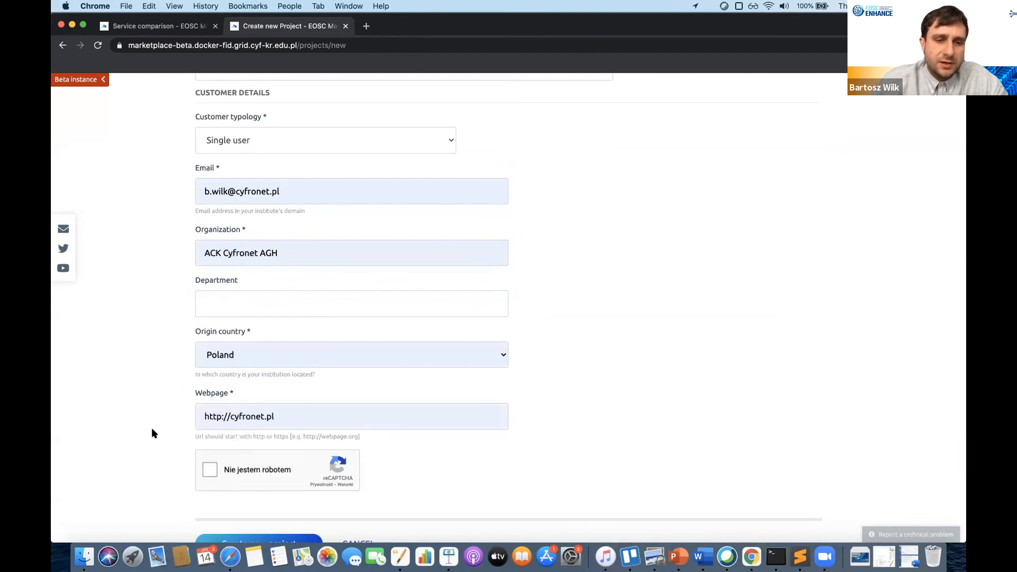
{"action": "scroll", "coordinate": [152, 429], "scroll_direction": "up", "scroll_amount": 2}
{"action": "scroll", "coordinate": [152, 429], "scroll_direction": "down", "scroll_amount": 3}
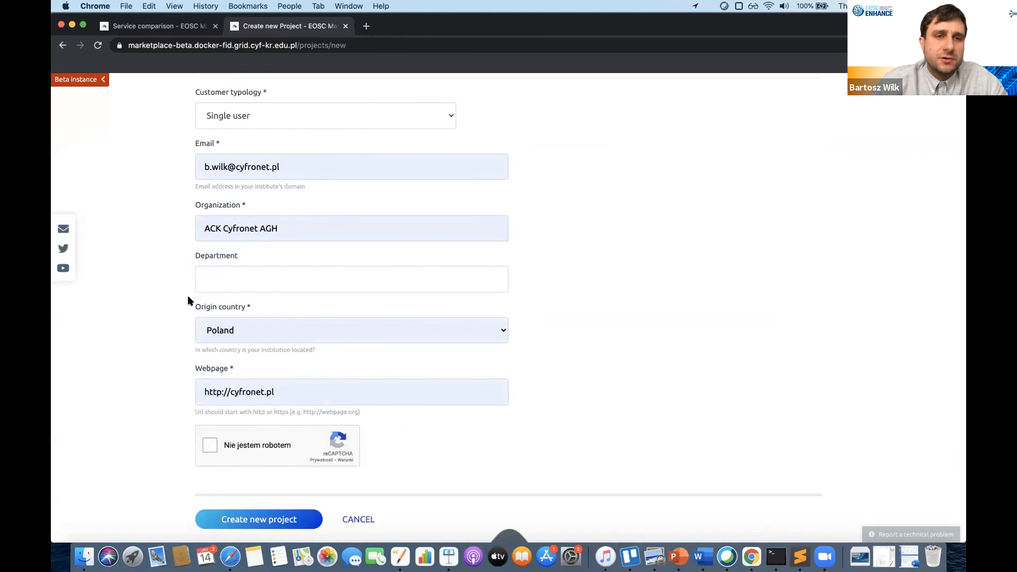
{"action": "scroll", "coordinate": [194, 259], "scroll_direction": "up", "scroll_amount": 2}
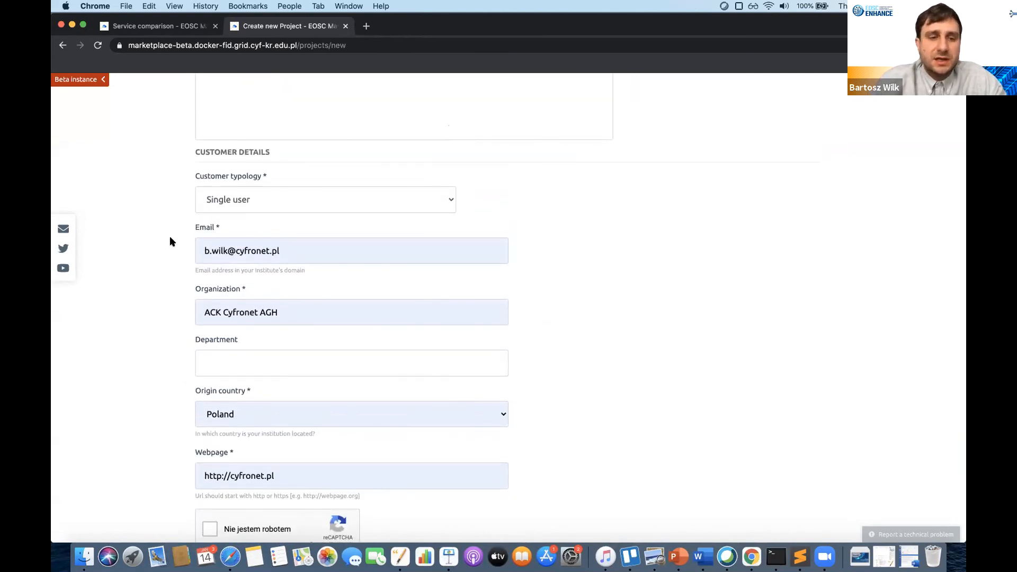
{"action": "scroll", "coordinate": [170, 240], "scroll_direction": "down", "scroll_amount": 2}
- Pass the reCAPTCHA traffic-light check and submit the form with Create new project
{"action": "left_click", "coordinate": [212, 463]}
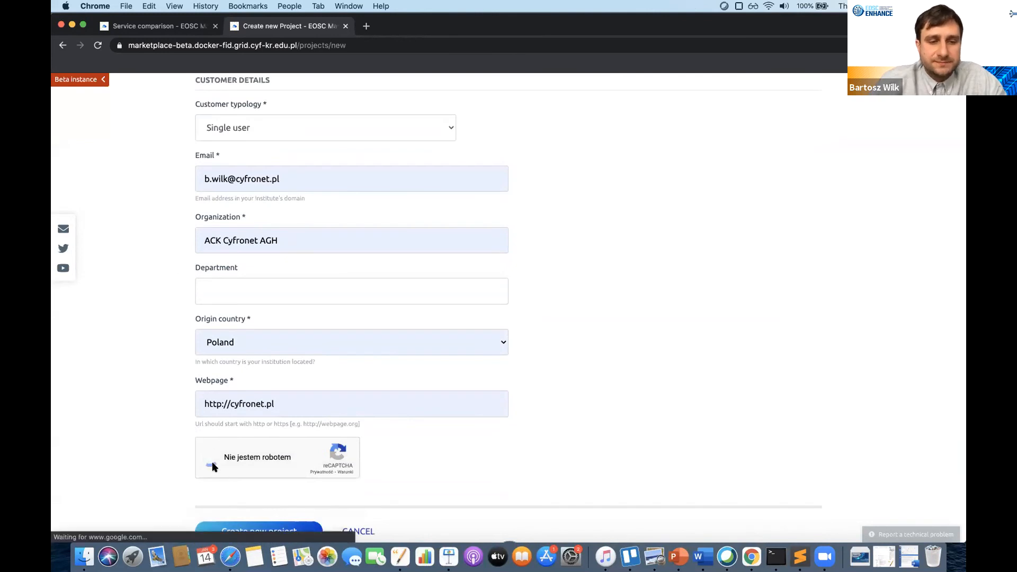
{"action": "scroll", "coordinate": [249, 501], "scroll_direction": "down", "scroll_amount": 2}
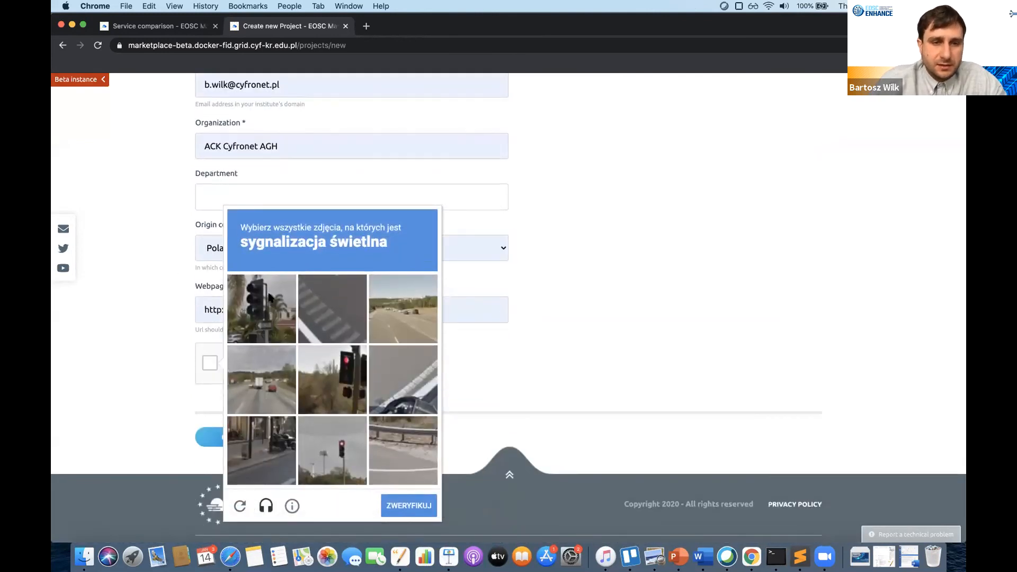
{"action": "left_click", "coordinate": [269, 297]}
{"action": "left_click", "coordinate": [324, 367]}
{"action": "left_click", "coordinate": [325, 455]}
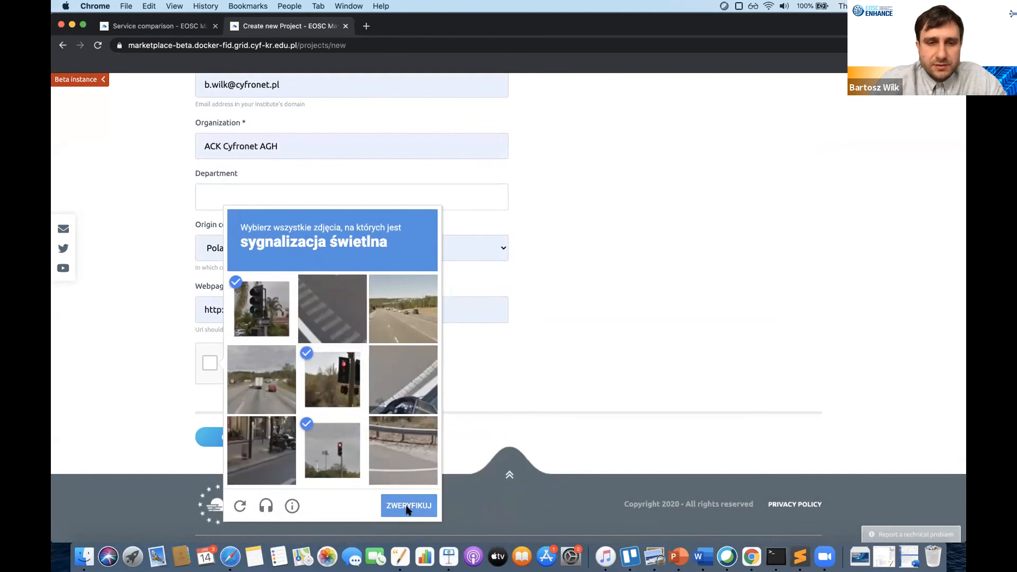
{"action": "left_click", "coordinate": [408, 506]}
{"action": "left_click", "coordinate": [278, 439]}
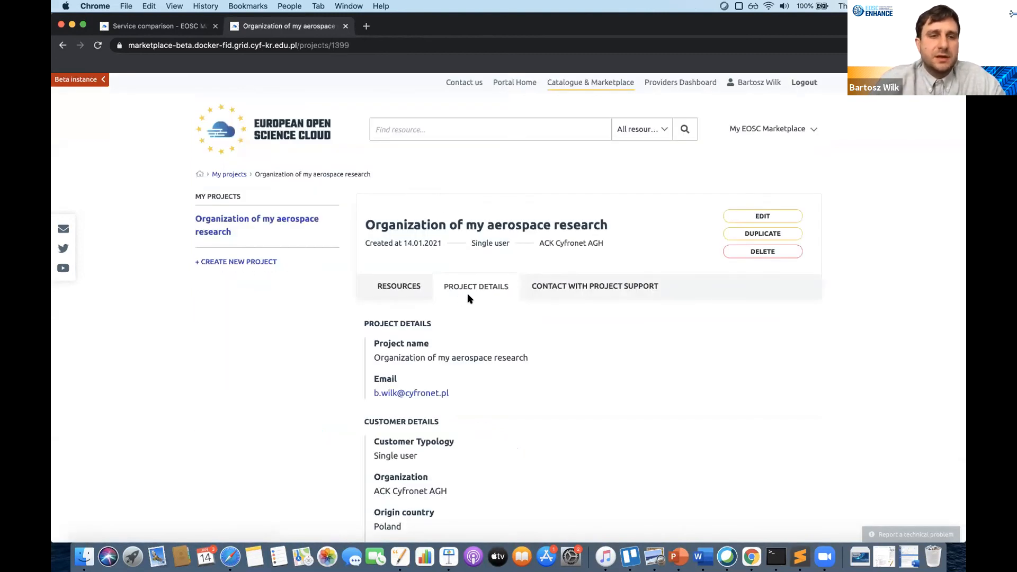
- Scroll through Project Details to check the webpage, Aerospace Engineering domain and Copernicus reason
{"action": "scroll", "coordinate": [476, 335], "scroll_direction": "down", "scroll_amount": 5}
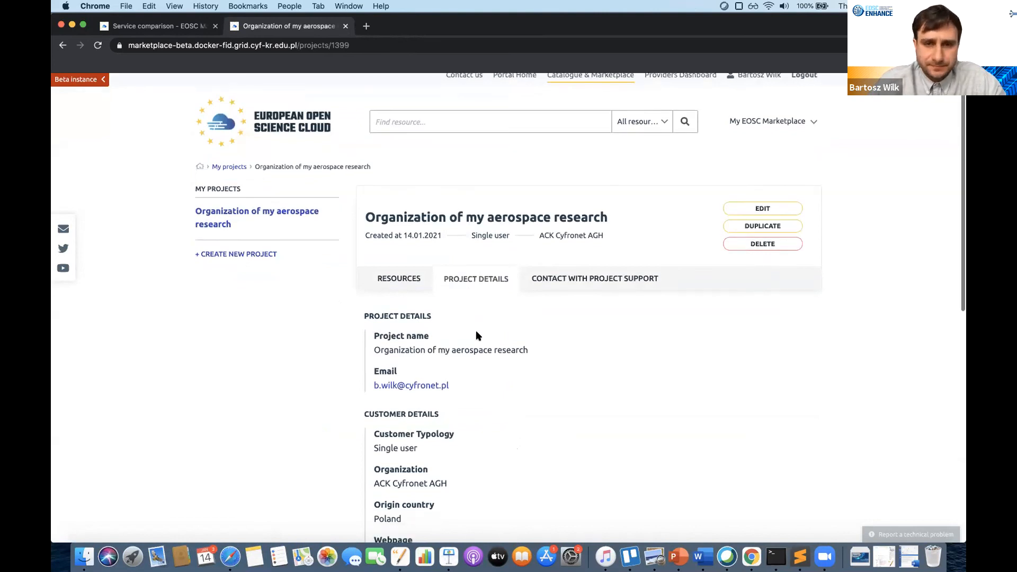
{"action": "scroll", "coordinate": [487, 389], "scroll_direction": "up", "scroll_amount": 5}
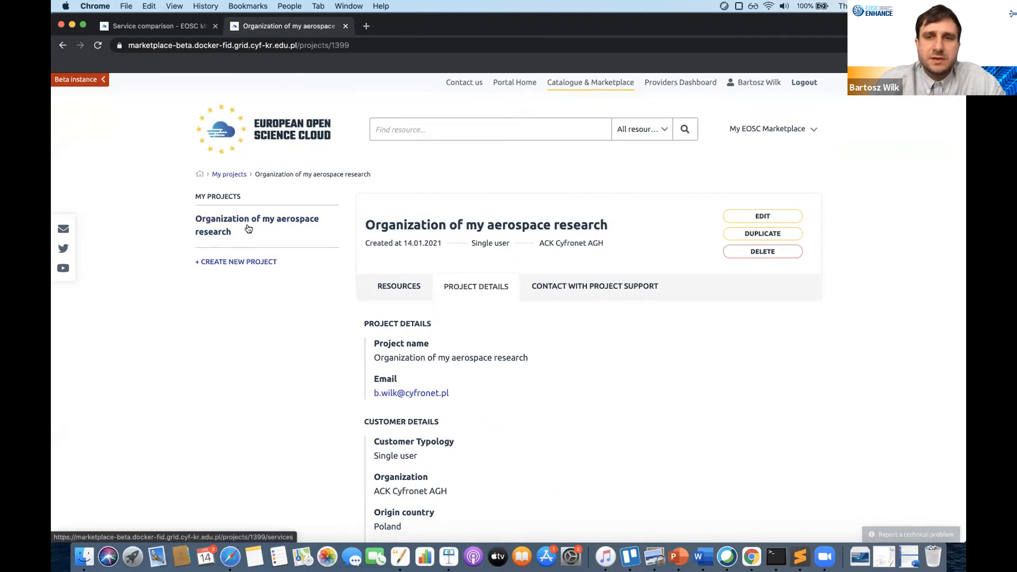
{"action": "scroll", "coordinate": [258, 233], "scroll_direction": "down", "scroll_amount": 4}
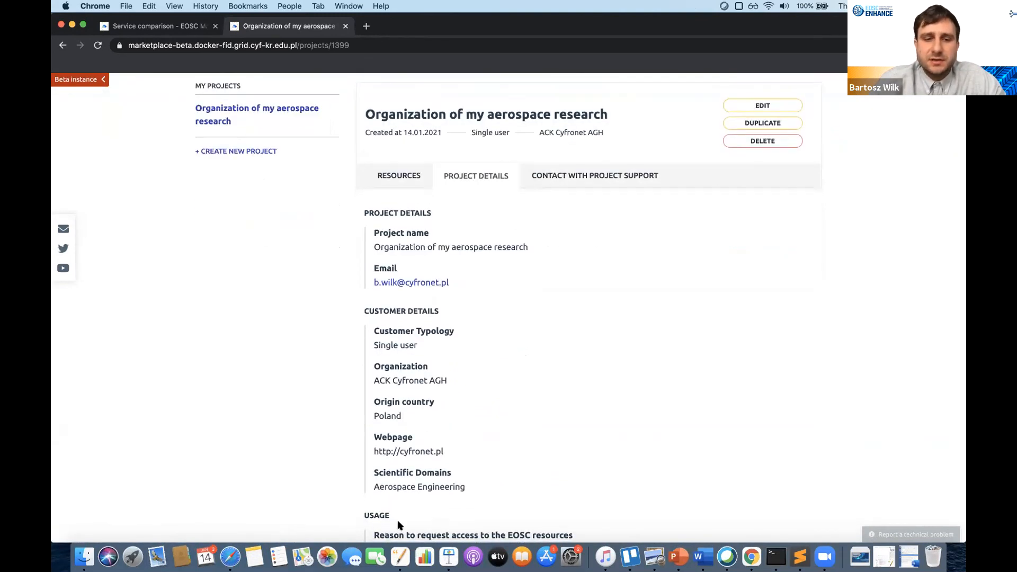
{"action": "scroll", "coordinate": [399, 524], "scroll_direction": "down", "scroll_amount": 1}
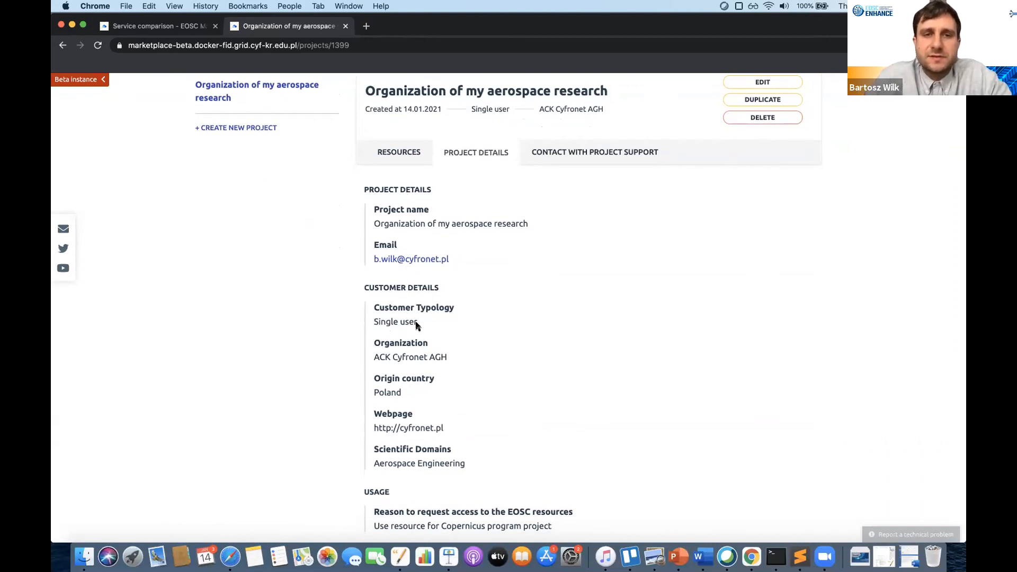
{"action": "scroll", "coordinate": [482, 267], "scroll_direction": "up", "scroll_amount": 4}
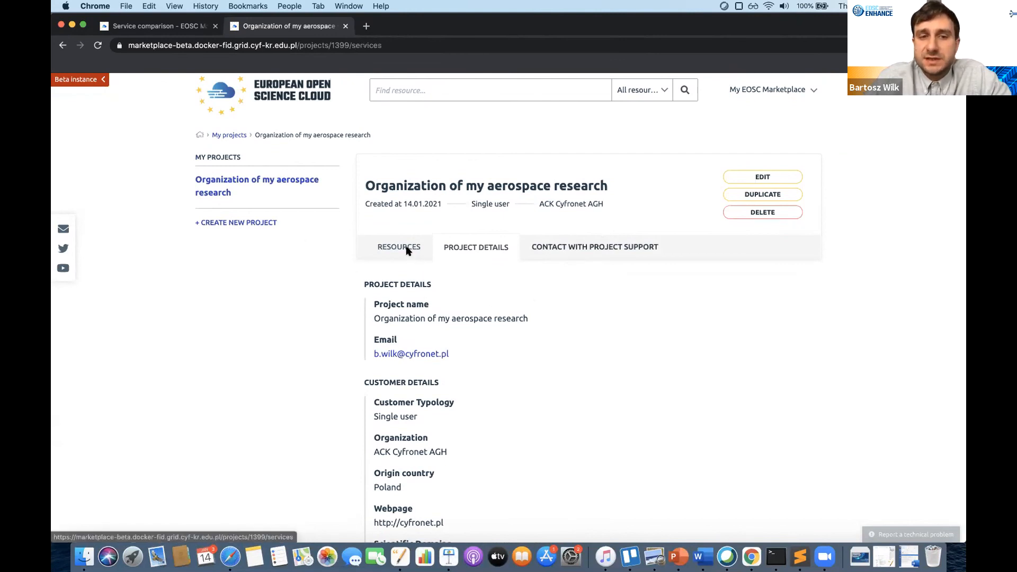
- Open the project's Resources tab and check the 'no resources yet' message with Add your first resource button
{"action": "left_click", "coordinate": [424, 251]}
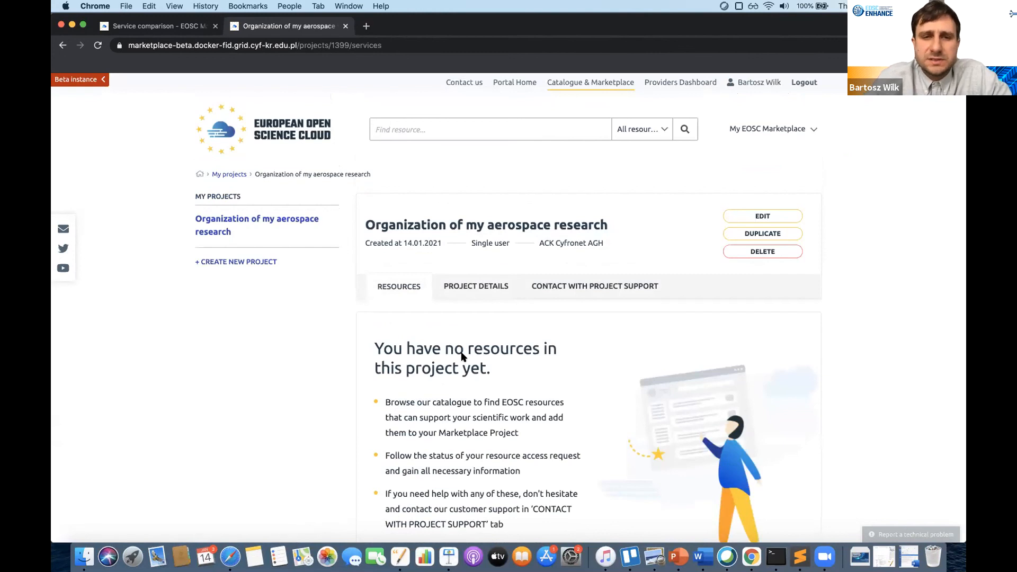
{"action": "scroll", "coordinate": [462, 356], "scroll_direction": "down", "scroll_amount": 3}
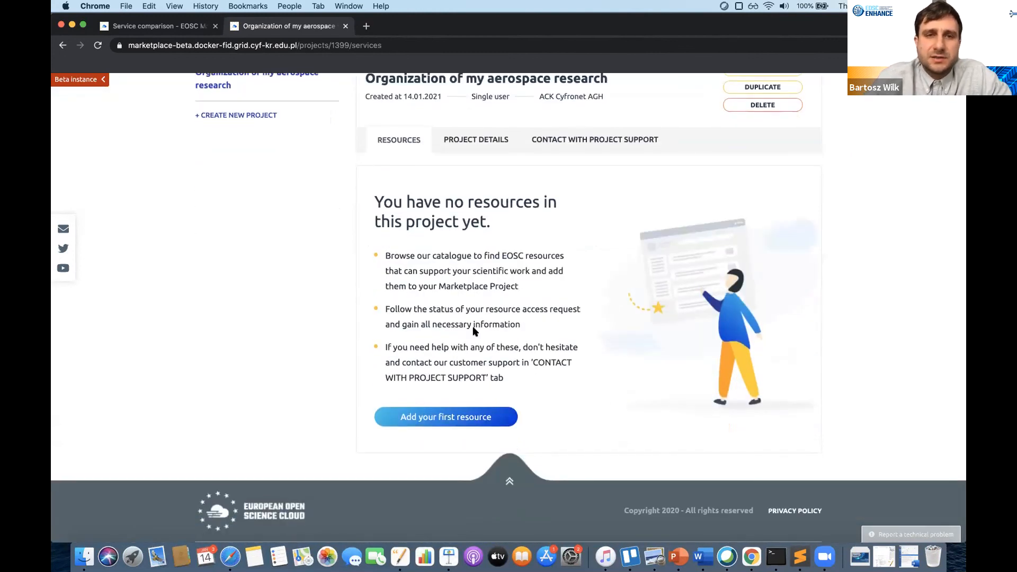
{"action": "scroll", "coordinate": [438, 185], "scroll_direction": "up", "scroll_amount": 1}
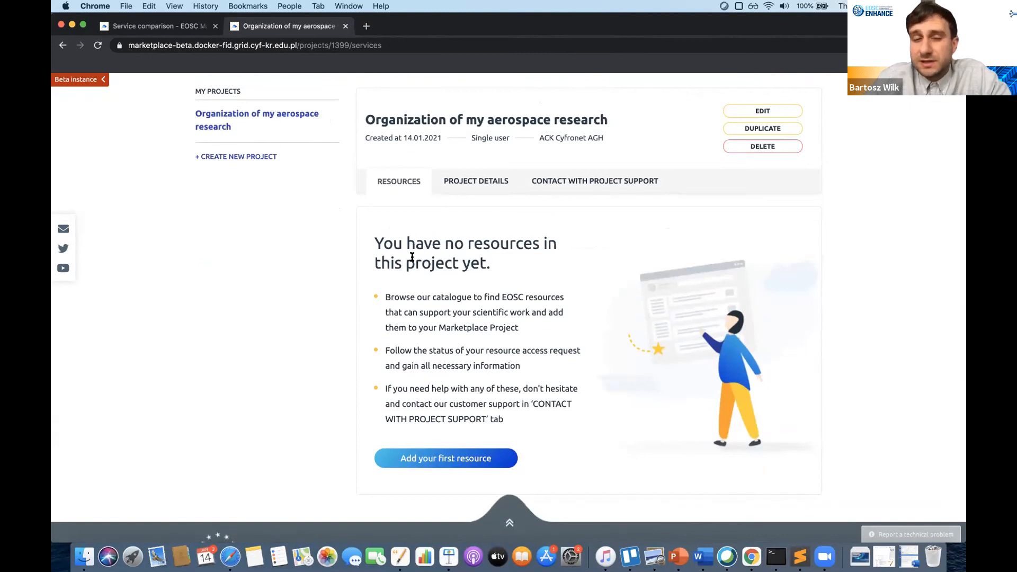
{"action": "scroll", "coordinate": [424, 285], "scroll_direction": "up", "scroll_amount": 1}
{"action": "scroll", "coordinate": [422, 284], "scroll_direction": "up", "scroll_amount": 1}
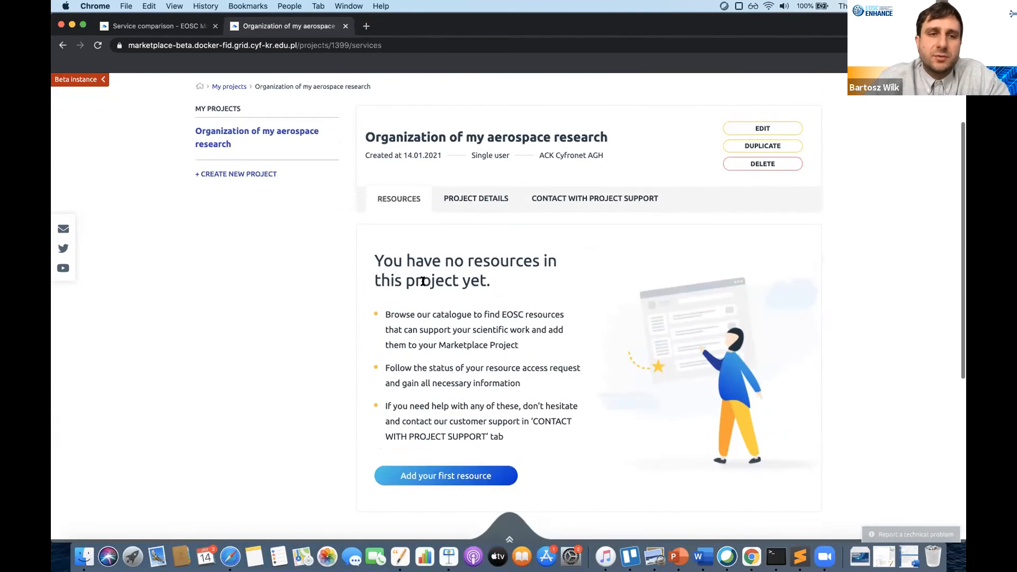